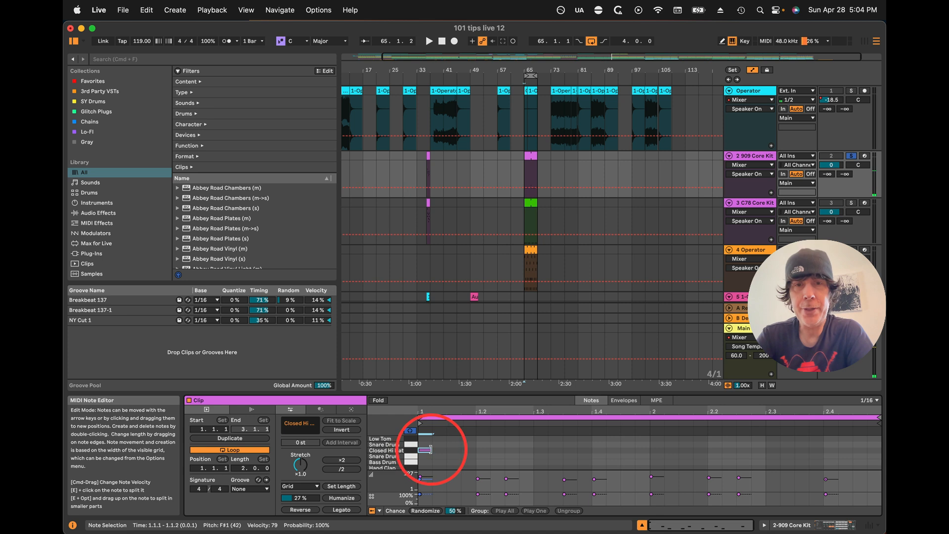
Step: Stretch the first closed hi-hat note across the full two-bar clip and chop it into 1/16 notes
left_click_drag(431, 450, 882, 475)
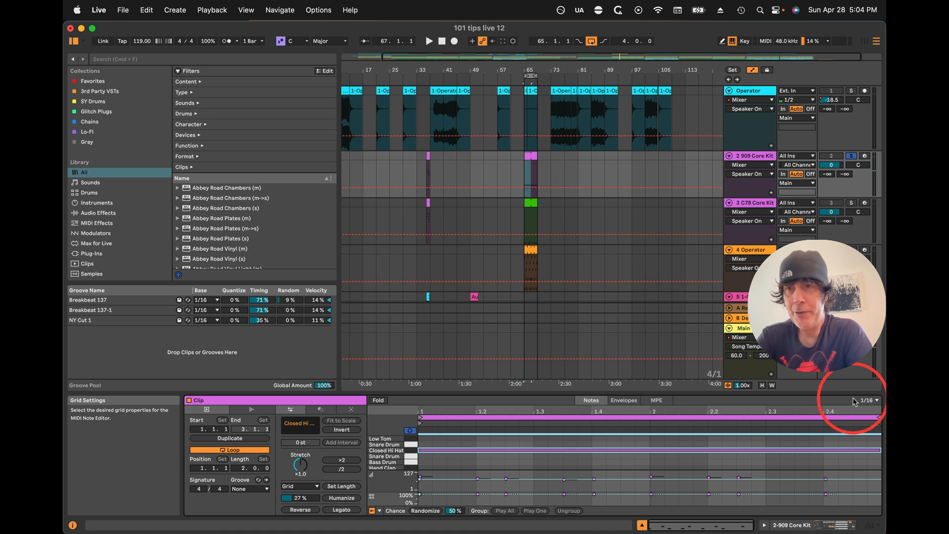
key("super")
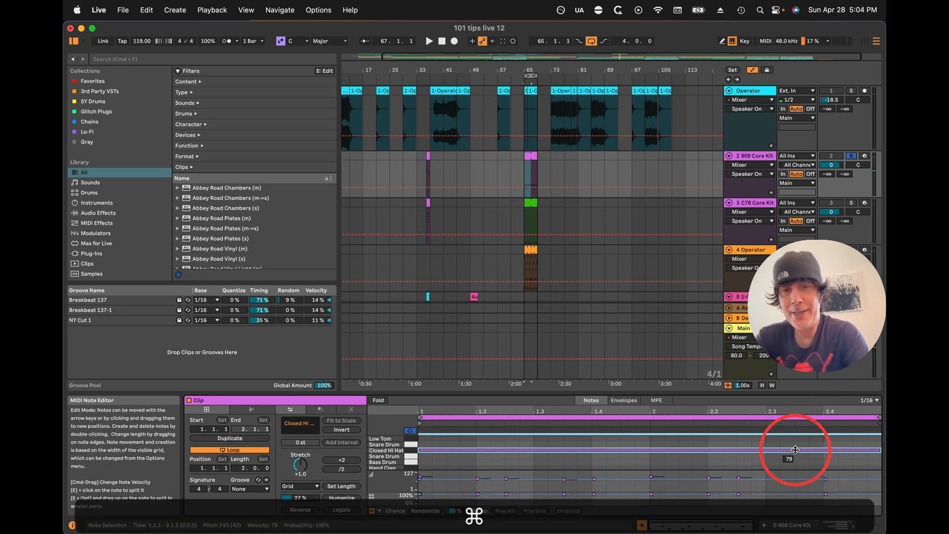
key("super+e")
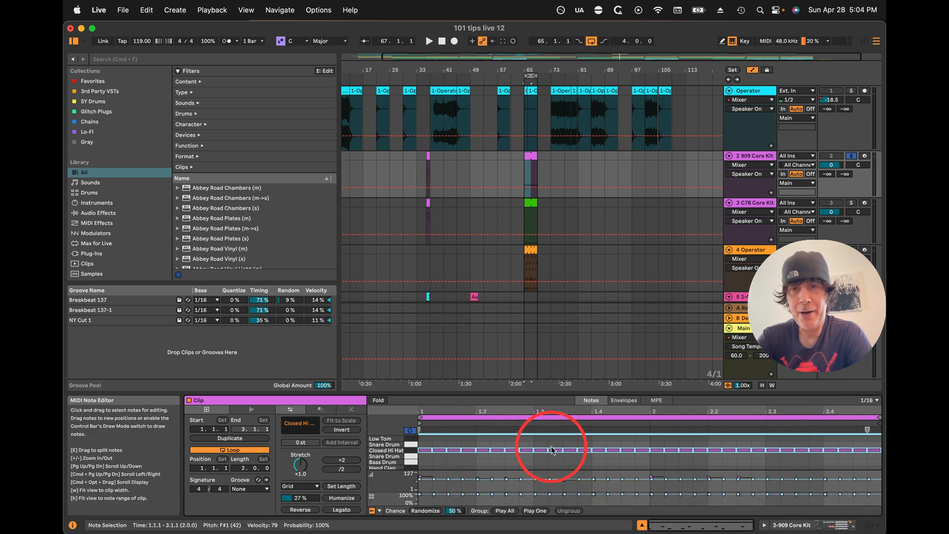
Step: Split the closed hi-hat notes at 1.2.4, 1.3.4 and 1.4.4 into 1/32 notes
left_click_drag(483, 408, 484, 403)
left_click(572, 451)
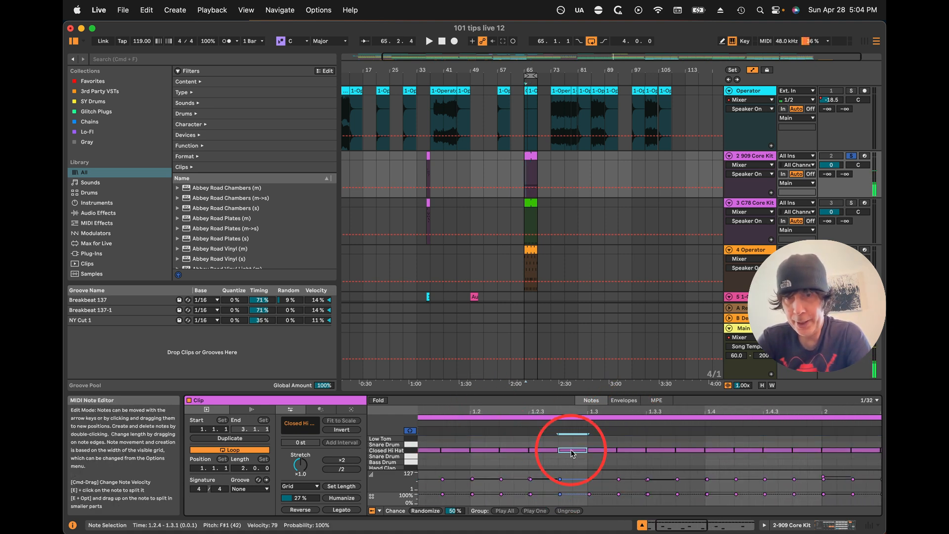
key("super+e")
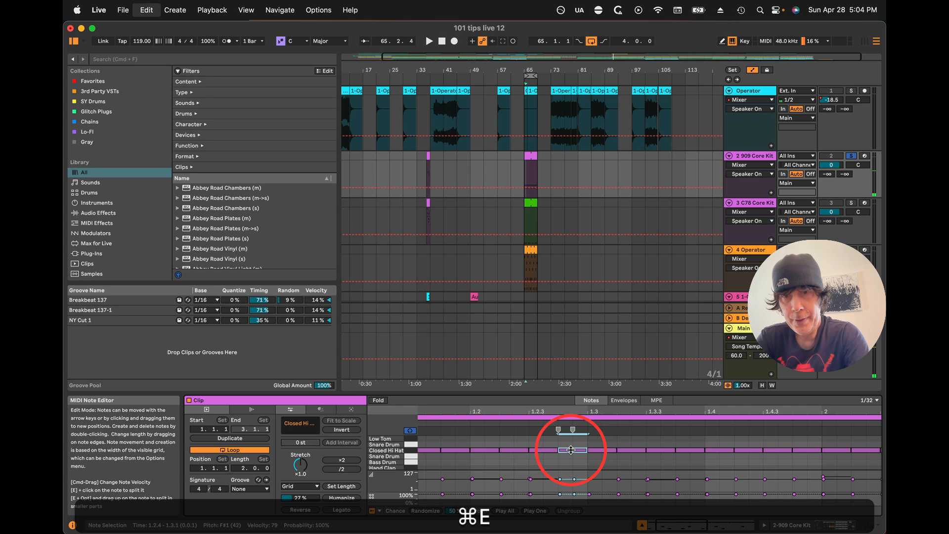
left_click(682, 451)
key("super+e")
left_click(808, 449)
key("super+e")
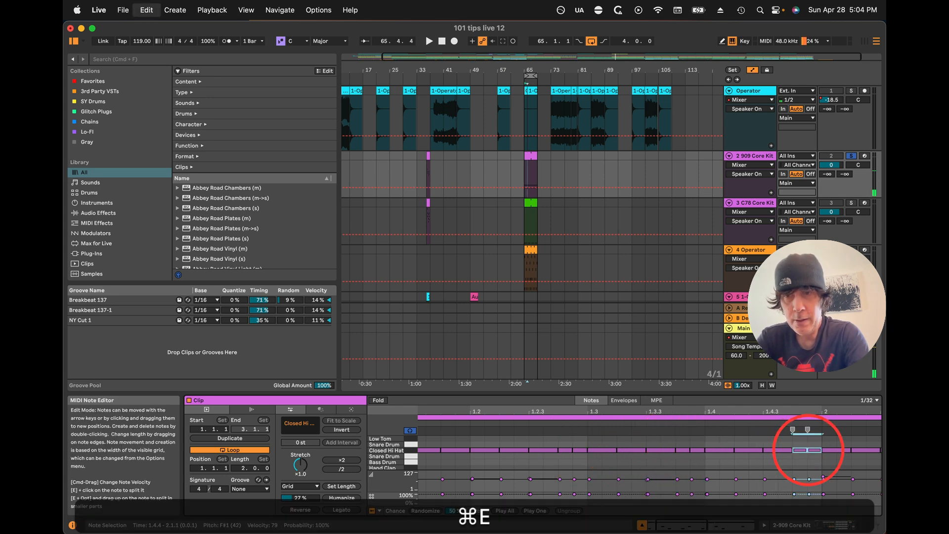
Step: Chop the closed hi-hat note at 2.3 into 1/64 notes and play the loop
left_click_drag(791, 411, 772, 410)
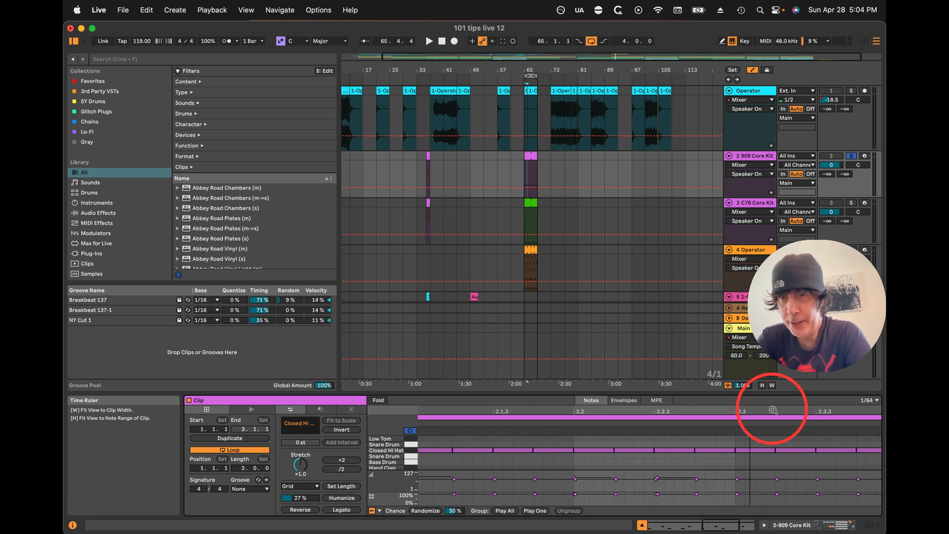
left_click(746, 450)
key("super+e")
left_click_drag(612, 412, 611, 406)
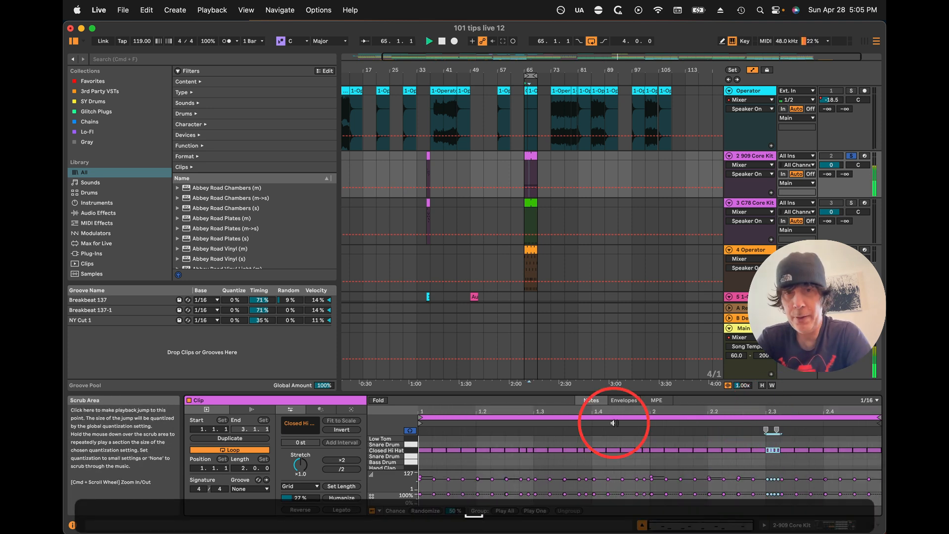
key("space")
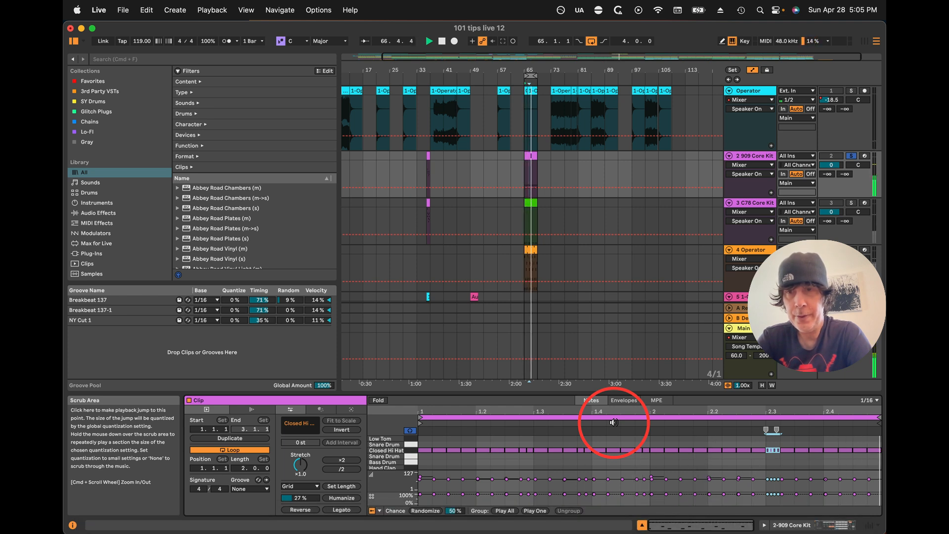
key("space")
Step: Extend the first closed hi-hat note to 1.3.1 and split it at several off-grid points
left_click_drag(431, 450, 533, 454)
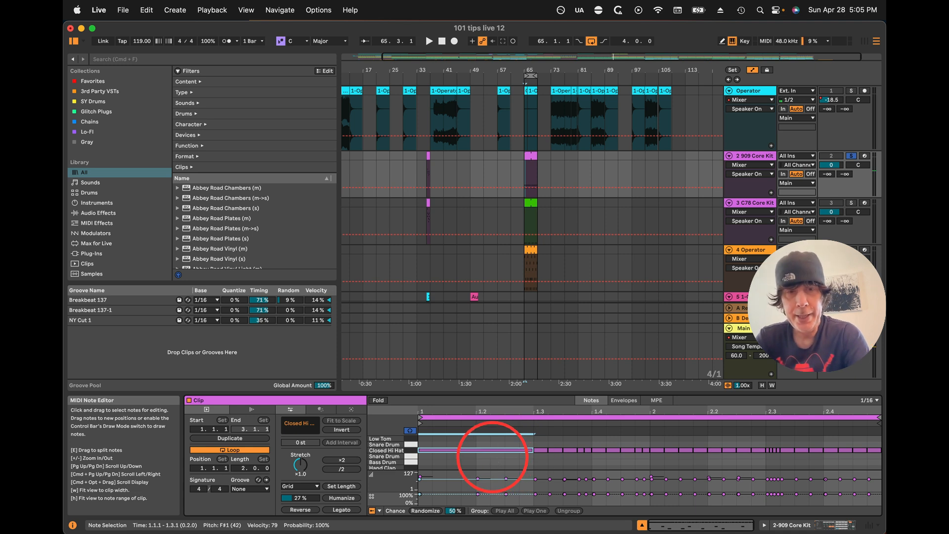
key("shift")
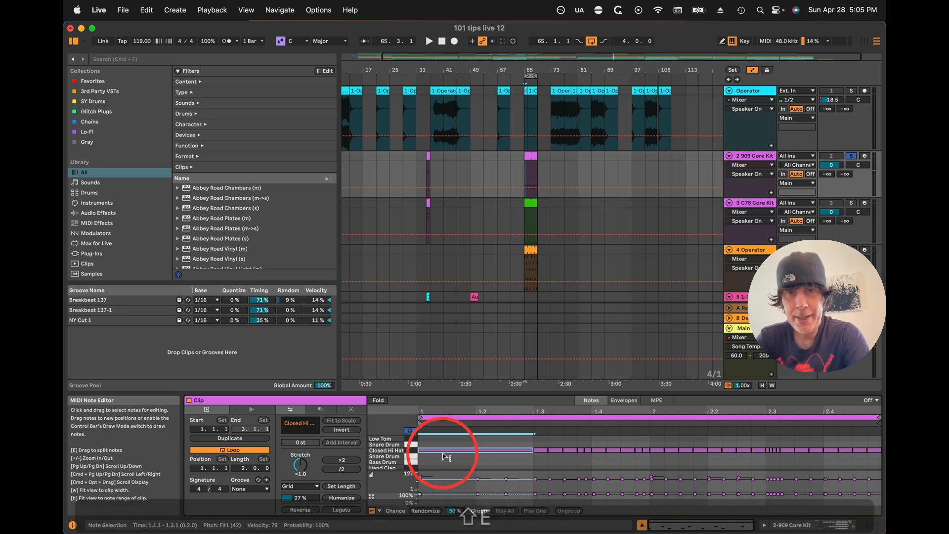
left_click(428, 451)
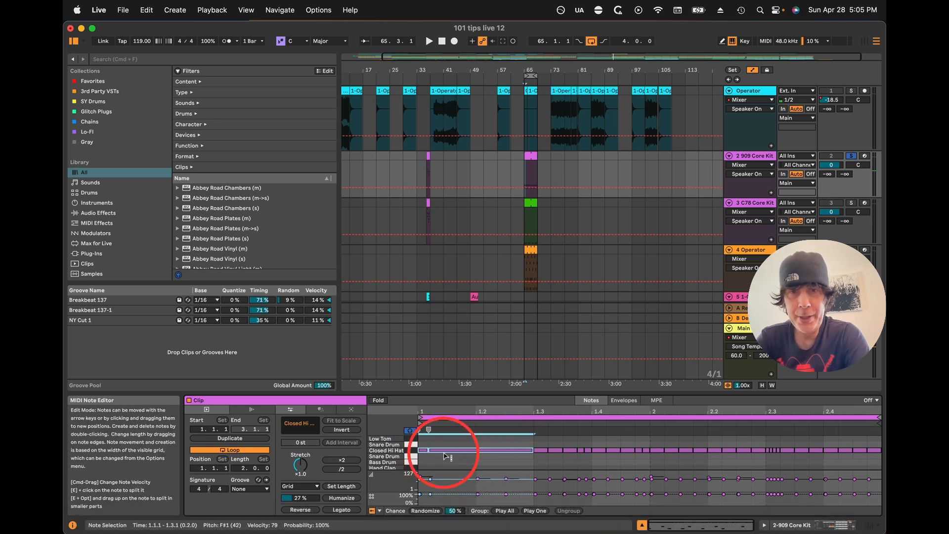
left_click(444, 450)
left_click(461, 451)
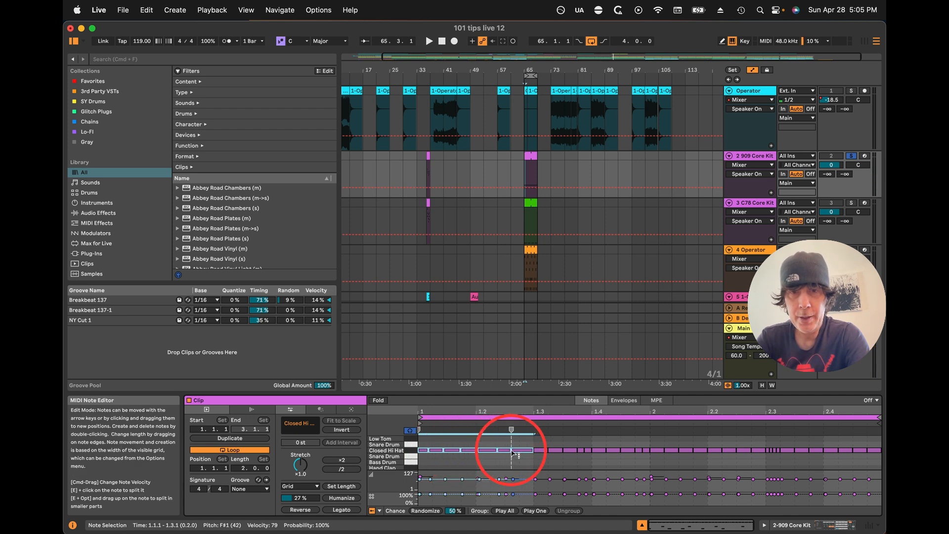
key("space")
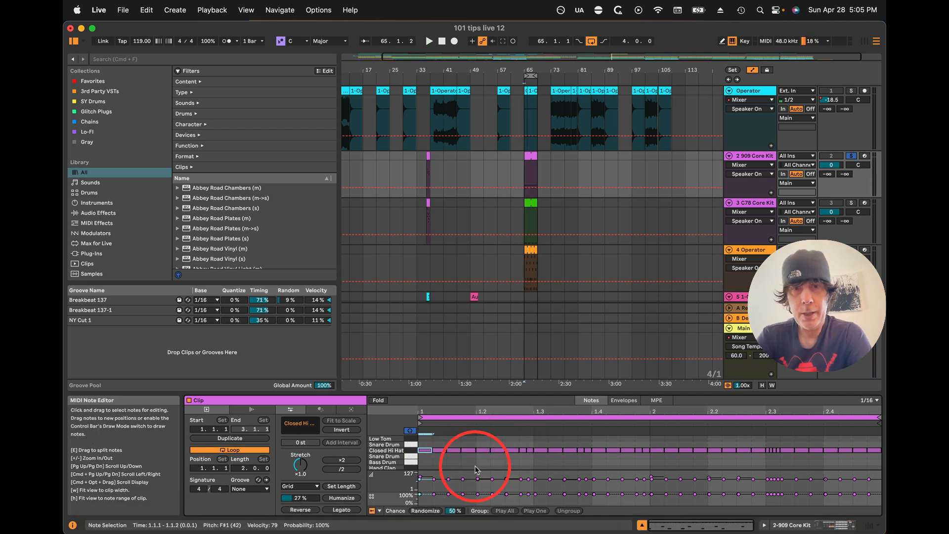
Step: Apply Time Warp to the closed hi-hats from 1.1.1 to 1.2.4, setting the first breakpoint's speed to about ×1.81, and play the result
left_click(428, 462)
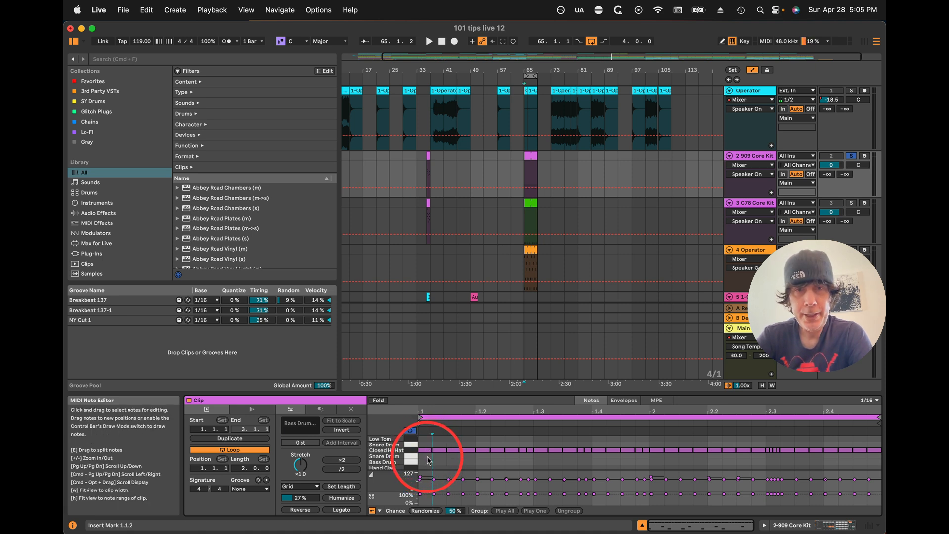
left_click_drag(427, 458, 478, 448)
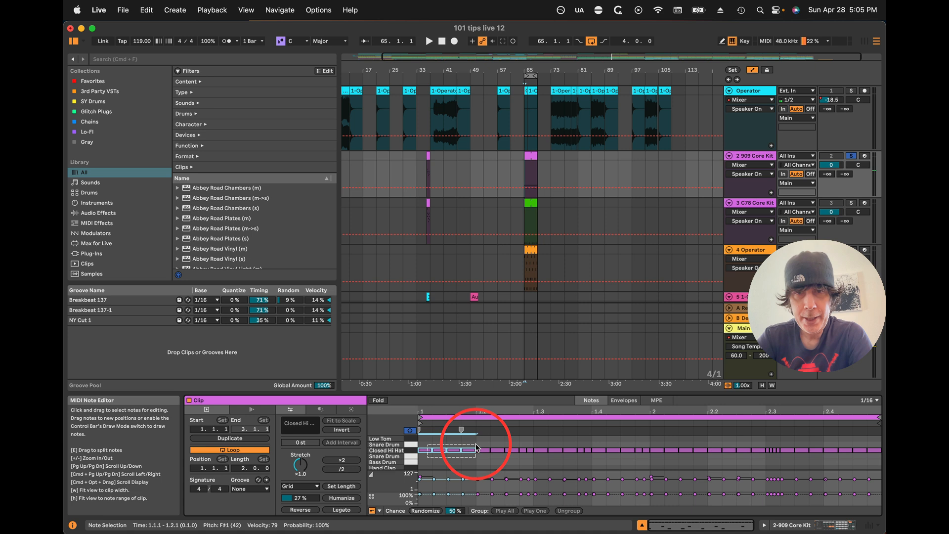
left_click_drag(477, 447, 507, 446)
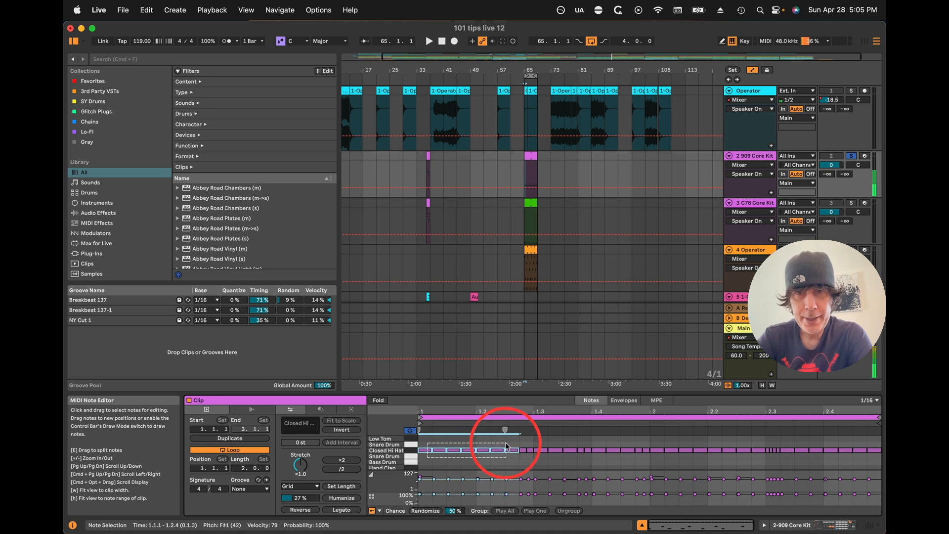
left_click(320, 409)
left_click(312, 423)
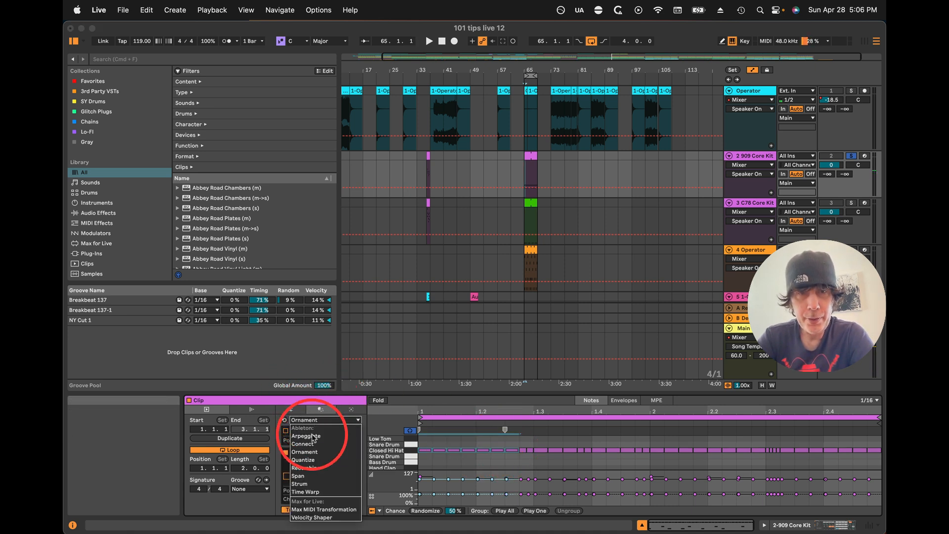
left_click(303, 498)
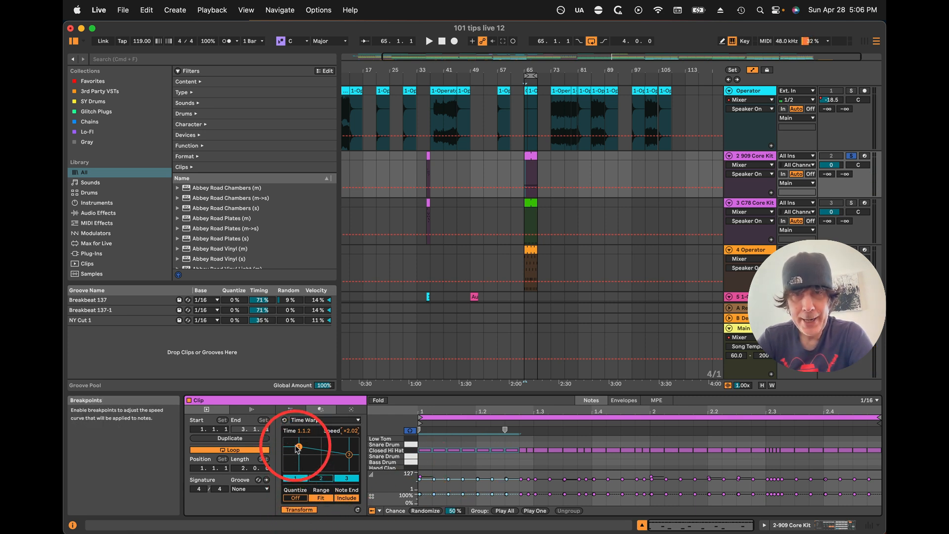
left_click_drag(296, 449, 296, 449)
key("space")
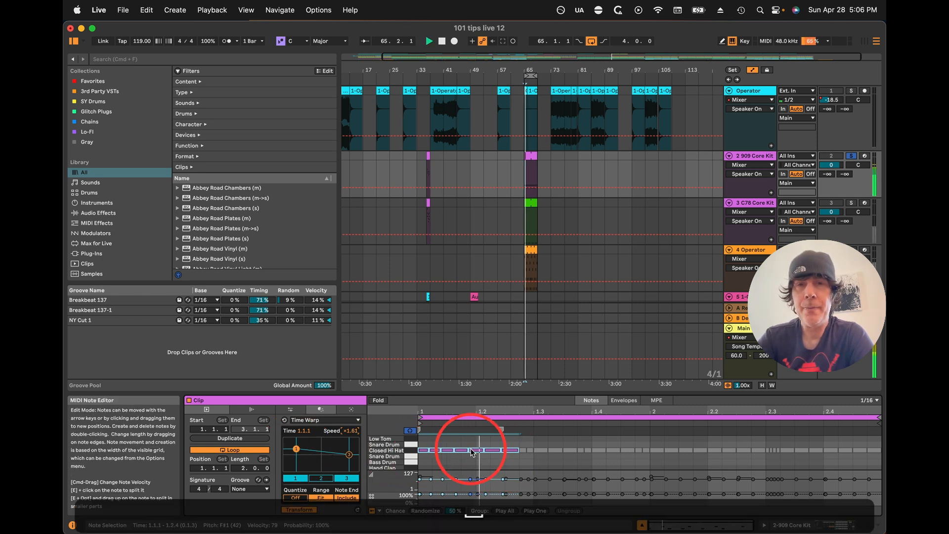
key("space")
Step: Switch the MIDI transformation to Ornament and delete all the closed hi-hat notes
left_click(315, 419)
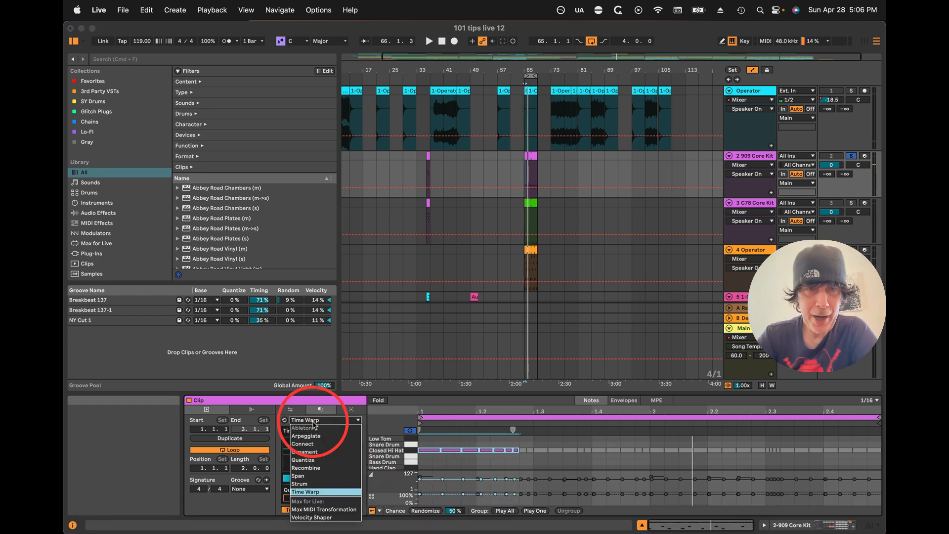
left_click(311, 452)
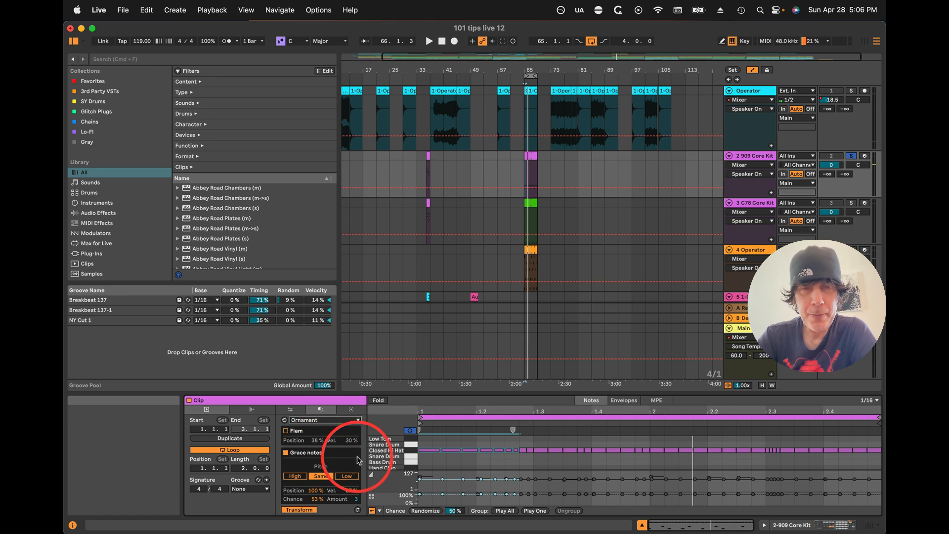
left_click(412, 451)
key("BackSpace")
scroll(412, 453, "down", 3)
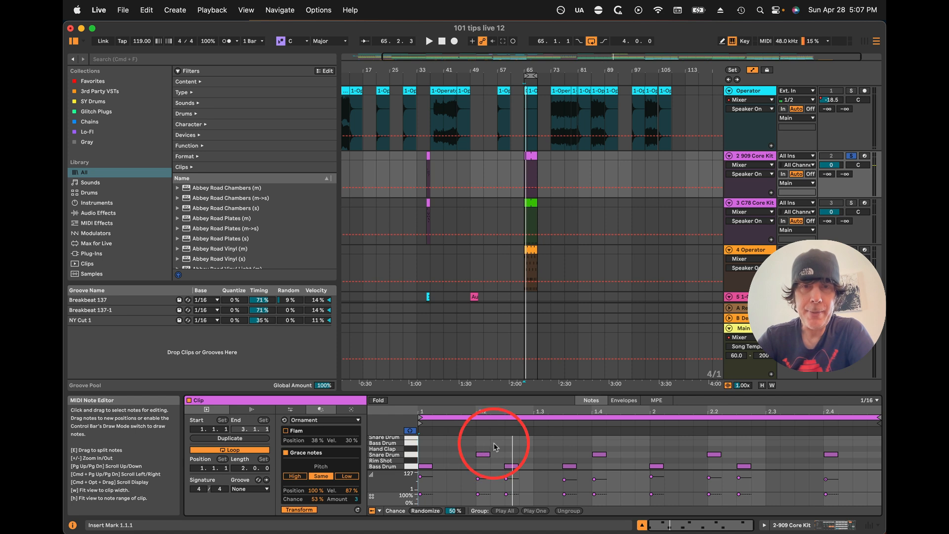
Step: Add a Flam without grace notes to the snare hits at 1.2 and 2.2 and play the loop
left_click_drag(480, 445, 486, 466)
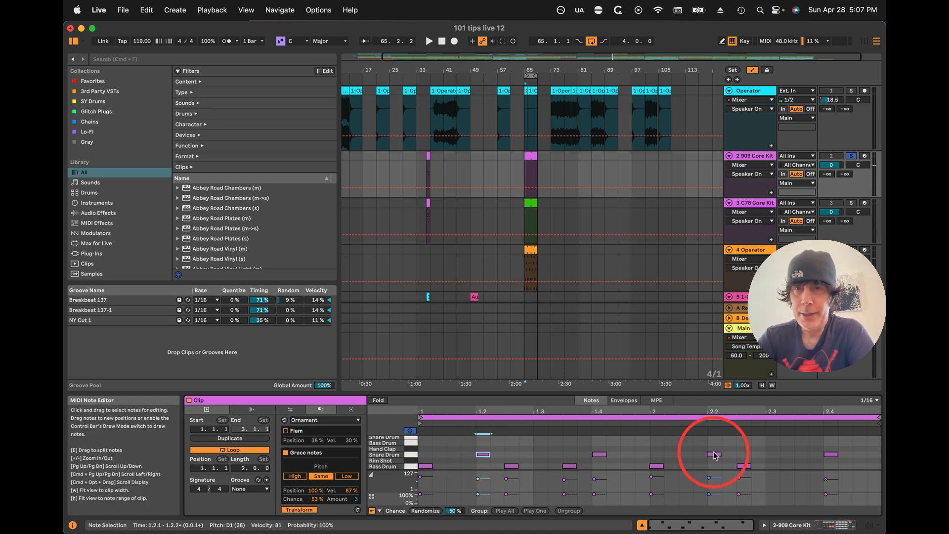
key("shift")
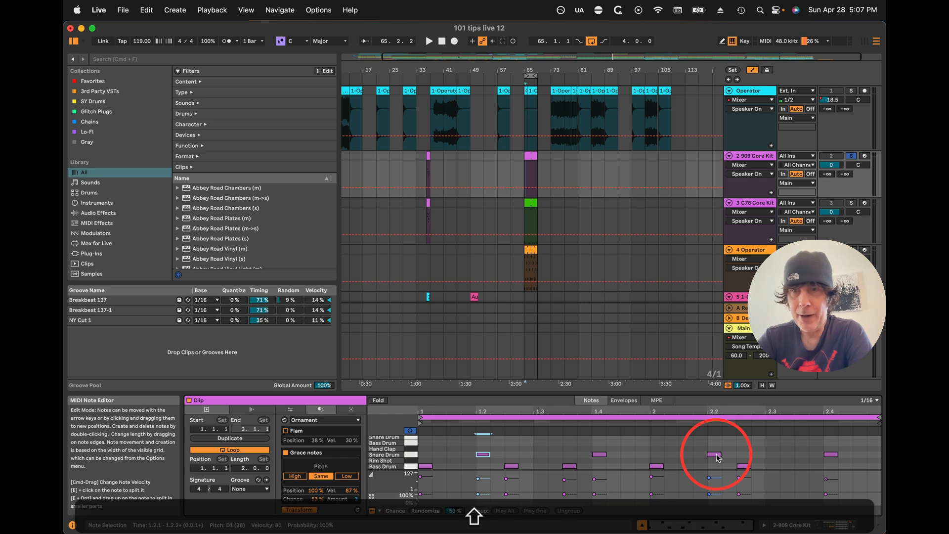
left_click(715, 455, "shift")
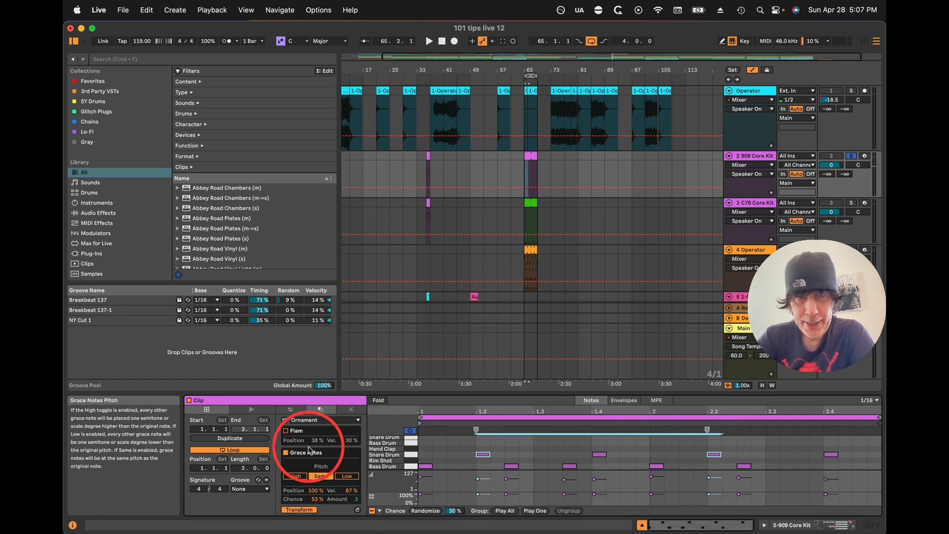
left_click(286, 430)
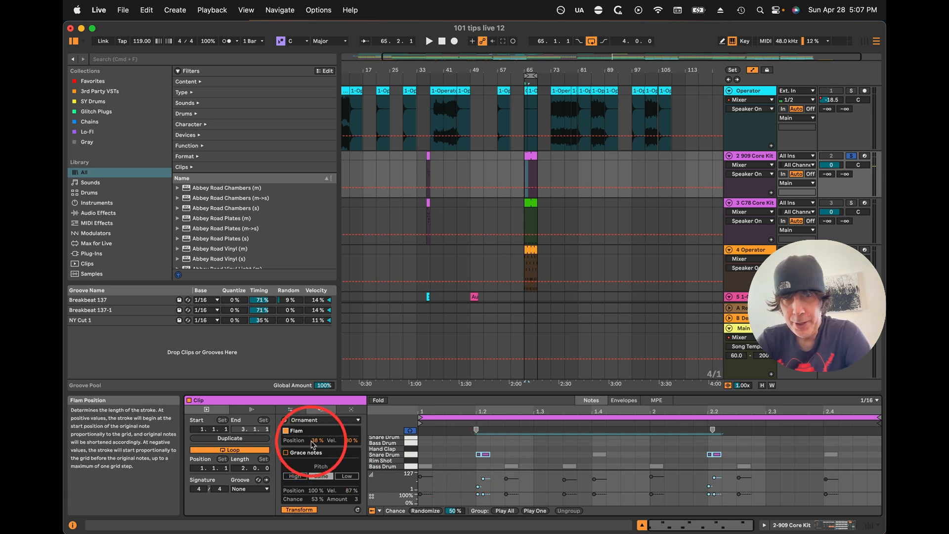
key("space")
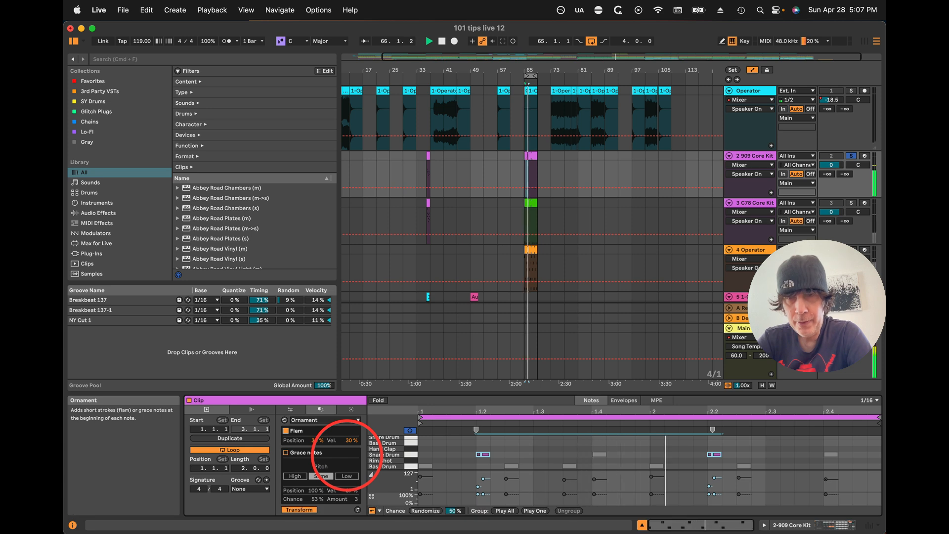
key("space")
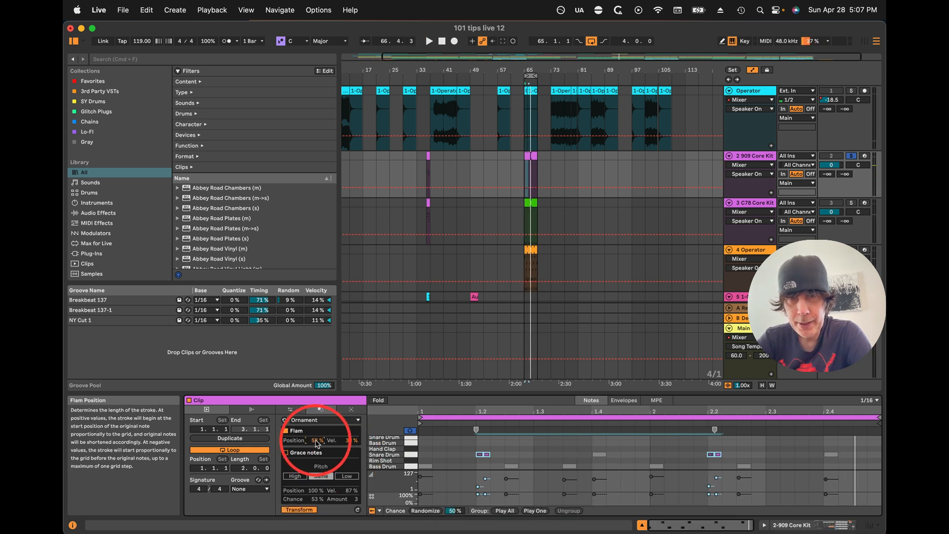
Step: Set the flam's position to -38 % and its velocity to 14 %, playing the loop to compare the settings
key("space")
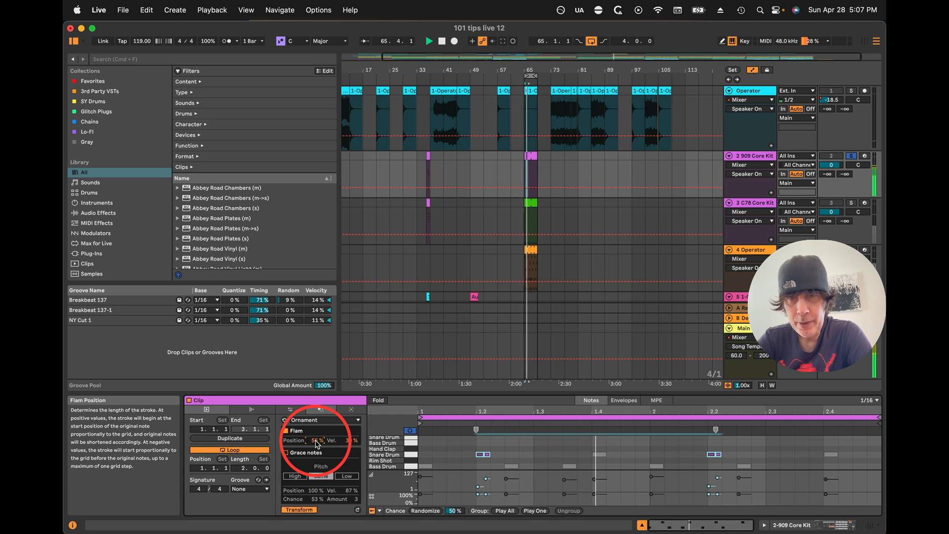
key("space")
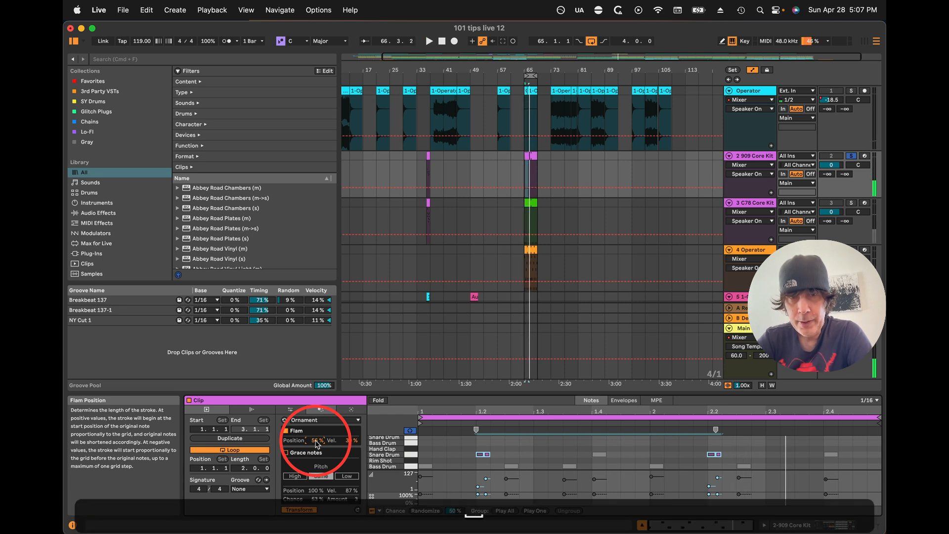
left_click_drag(316, 440, 317, 443)
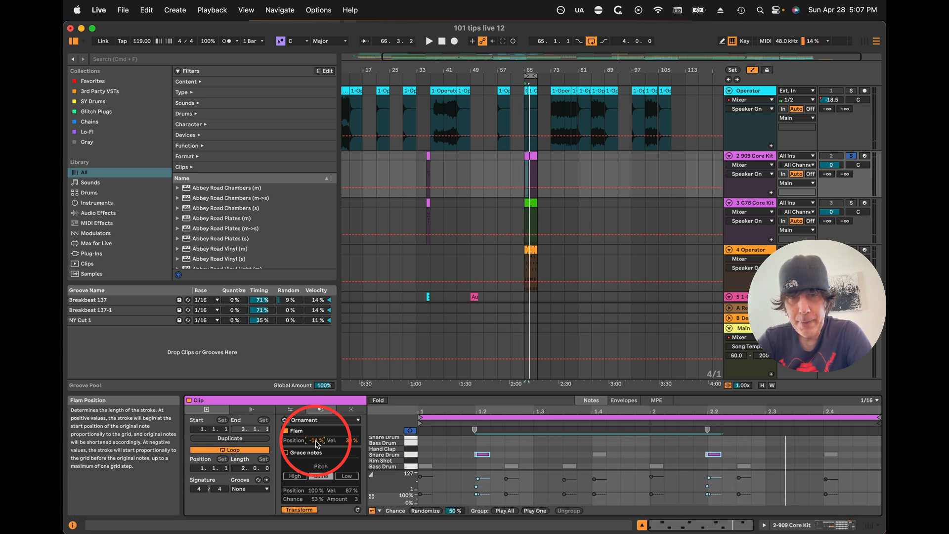
key("space")
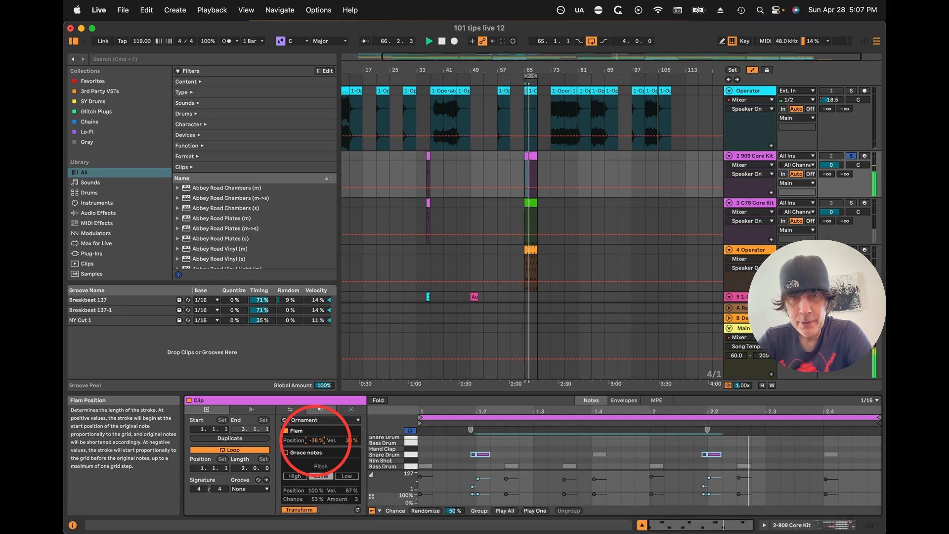
key("space")
left_click_drag(351, 440, 352, 444)
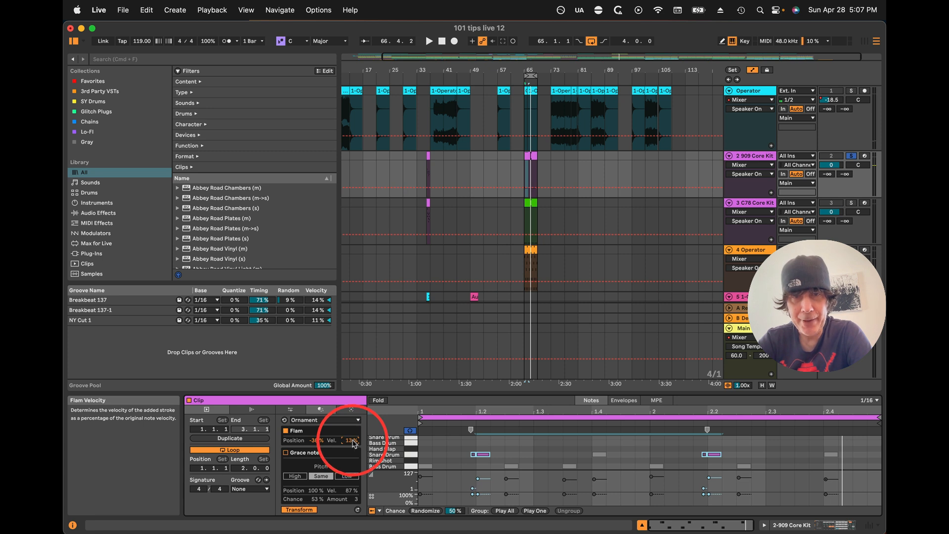
key("space")
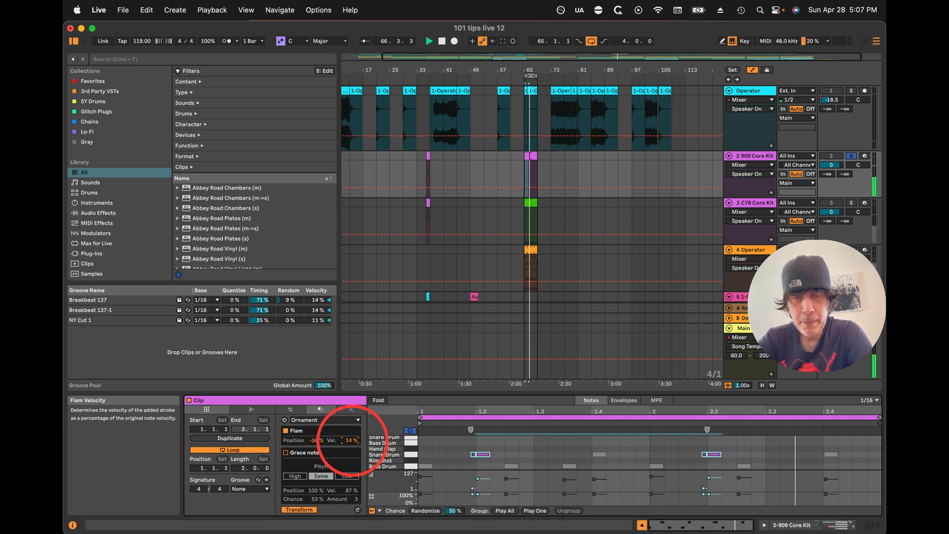
Step: Replace the flam with same-pitch grace notes on the snare hits at 1.2 and 2.2 and play the loop
key("space")
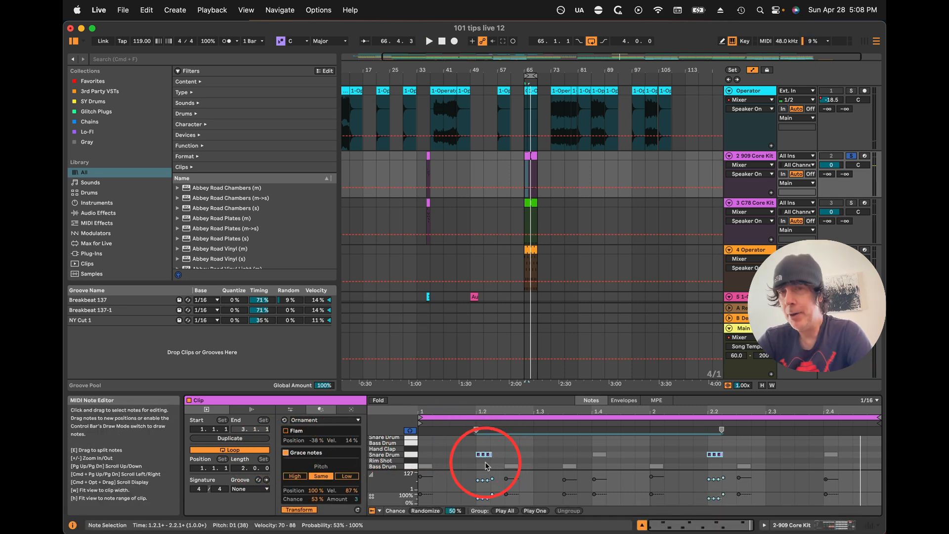
scroll(485, 425, "up", 5)
key("space")
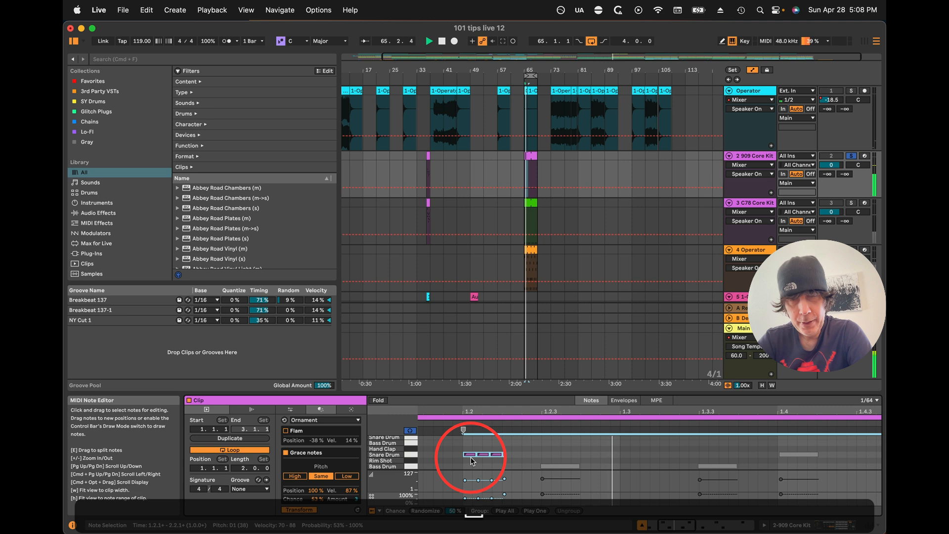
key("space")
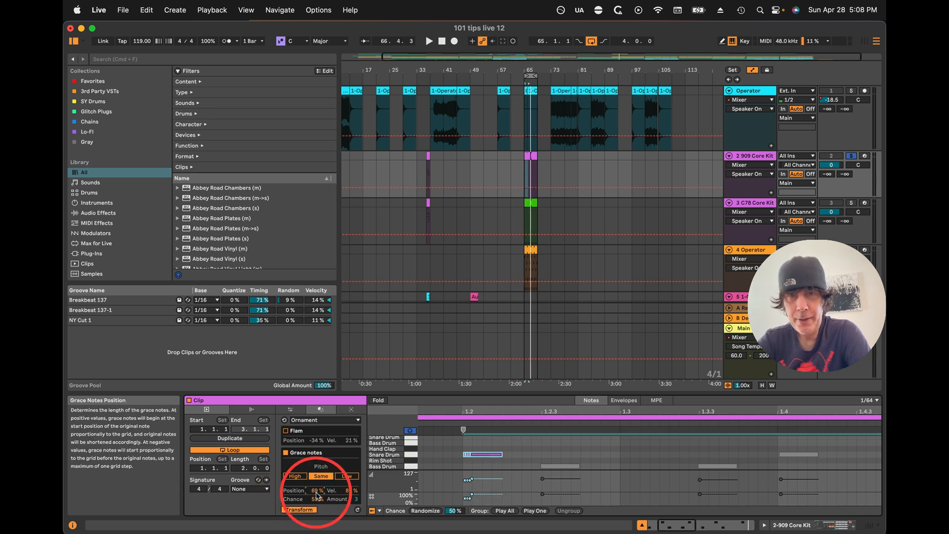
Step: Set the snare grace notes' position to 58 % and chance to 54 % while playing the loop
key("space")
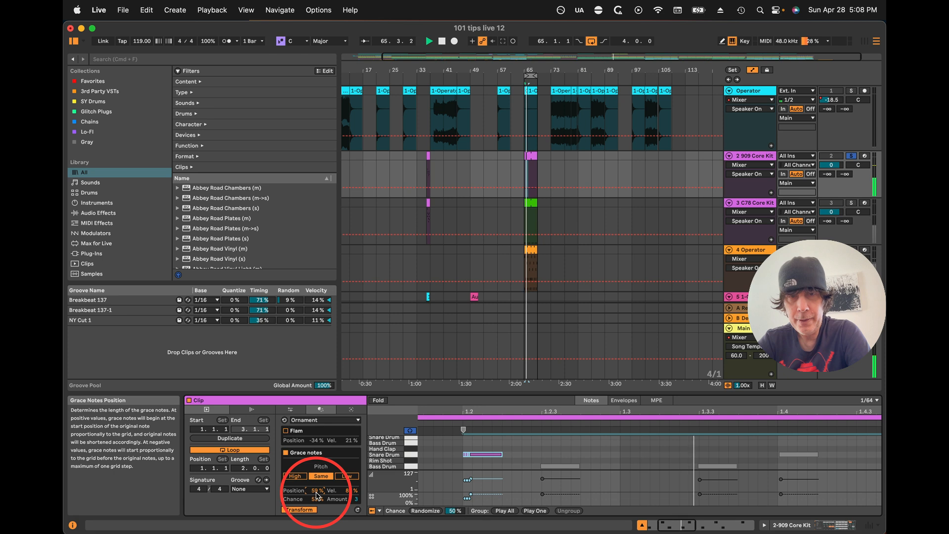
left_click_drag(316, 496, 317, 503)
key("space")
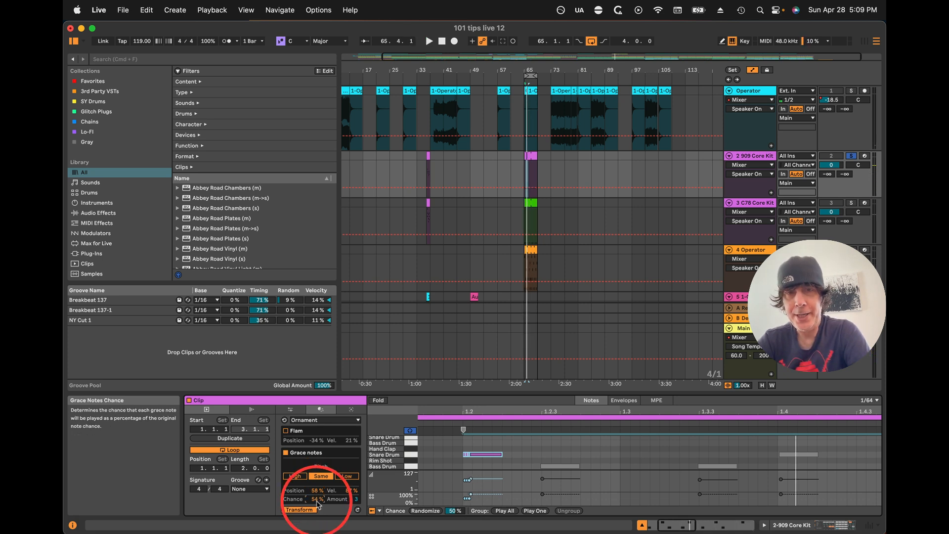
left_click(376, 483)
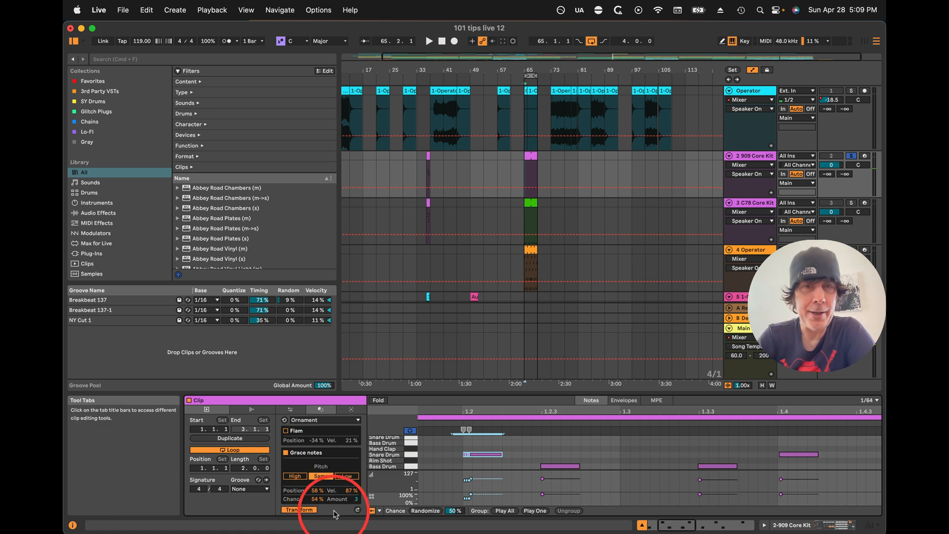
Step: Draw sixteenth-note open hi-hats across both bars from 1.1.1 to 3.1.1 and play the loop
scroll(462, 449, "right", 1)
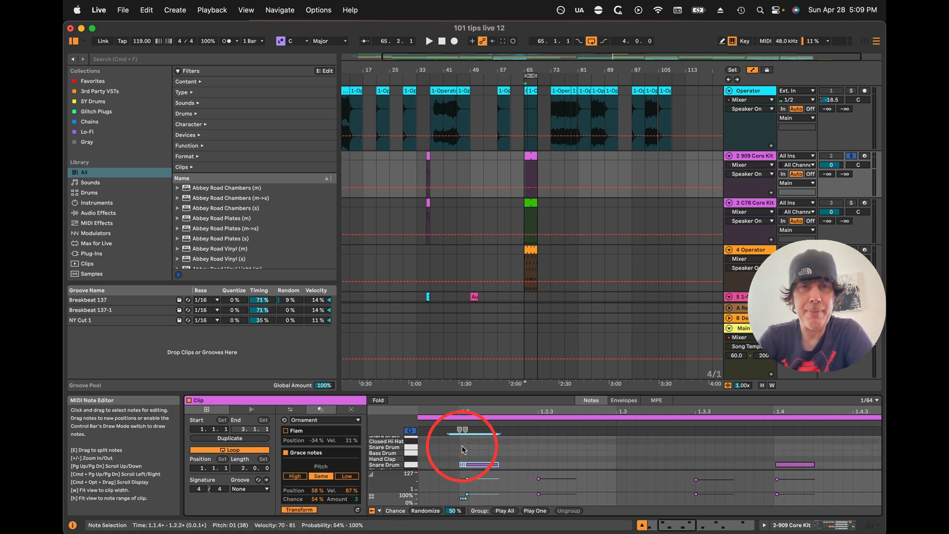
scroll(462, 449, "right", 1)
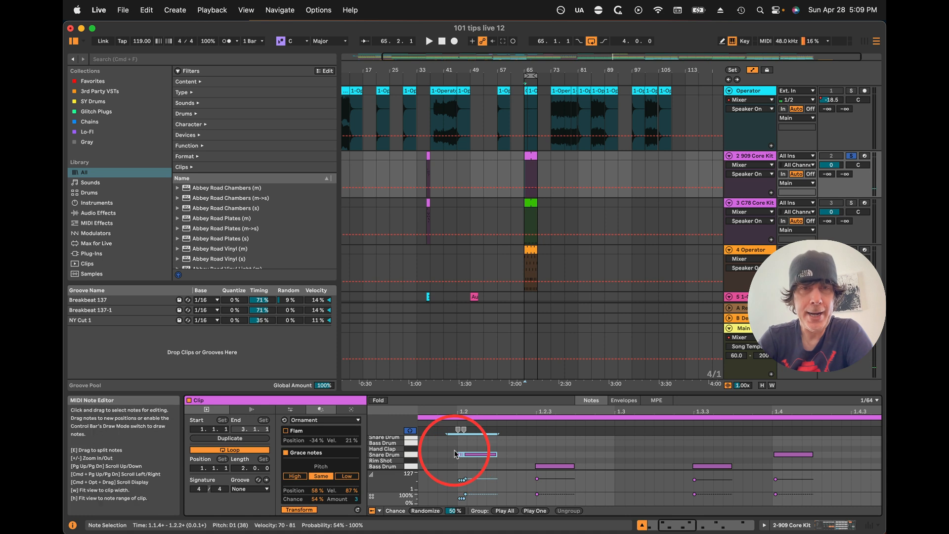
scroll(454, 450, "up", 3)
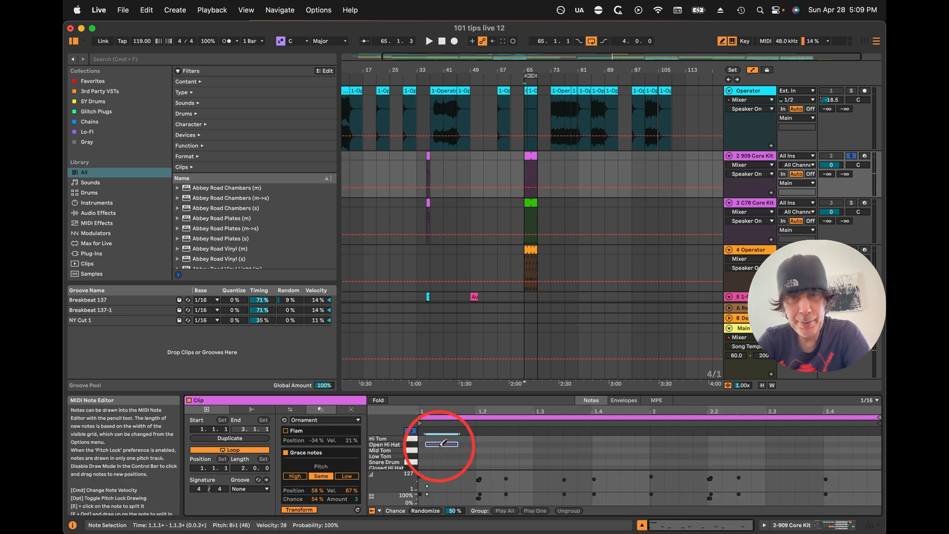
key("super+z")
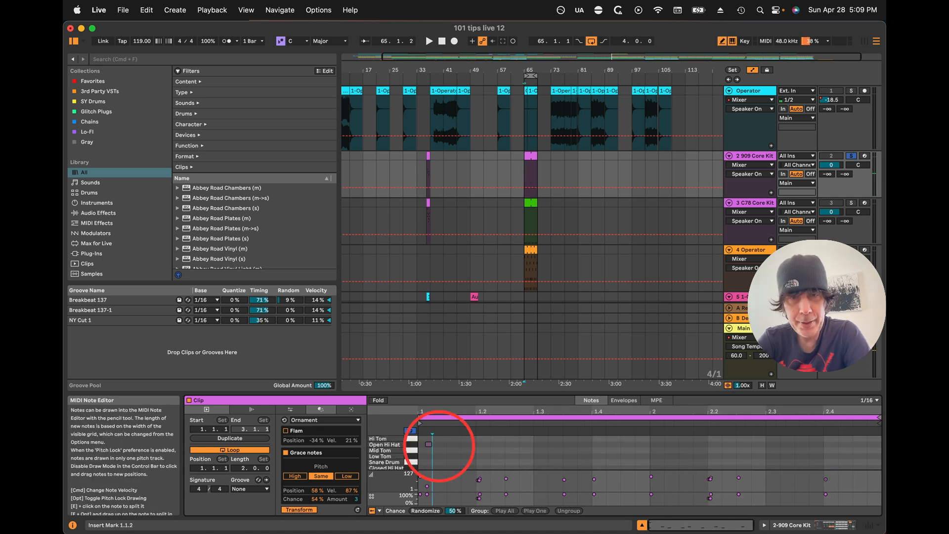
left_click_drag(422, 445, 847, 454)
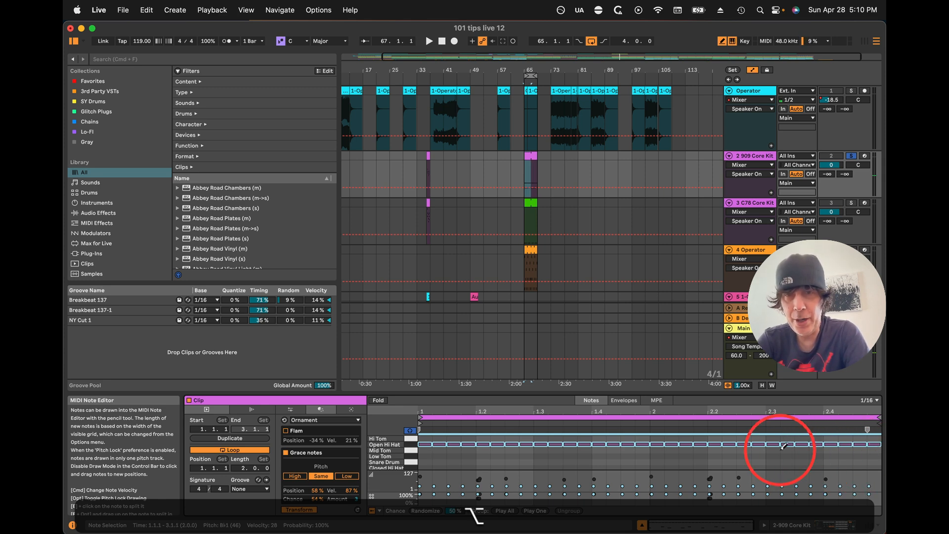
key("space")
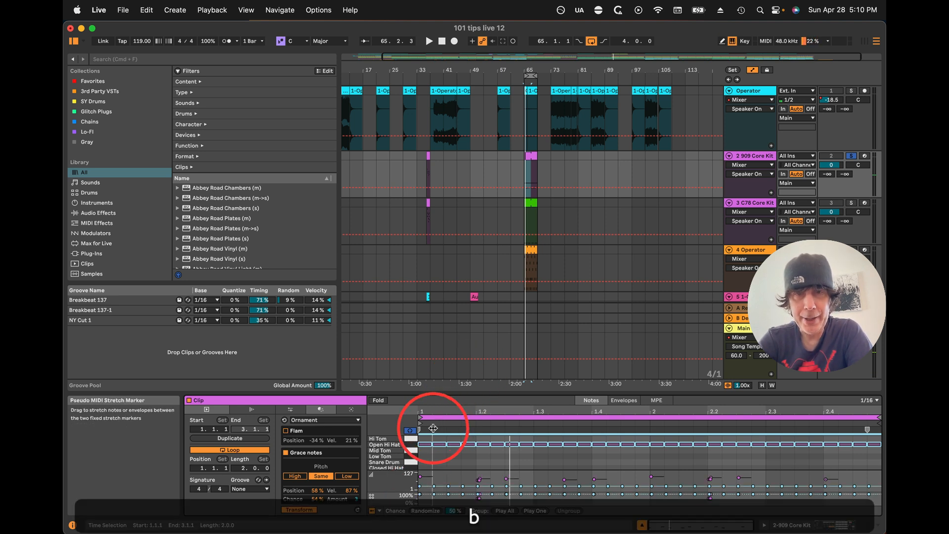
Step: Set the probability of all the open hi-hat notes to 66 % and play the loop
left_click_drag(423, 449, 607, 435)
key("super+a")
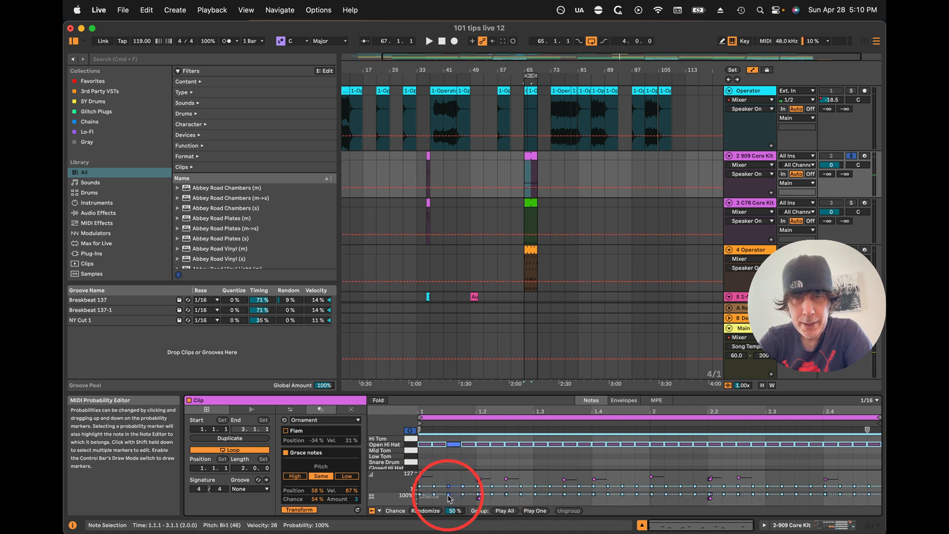
left_click_drag(448, 496, 449, 498)
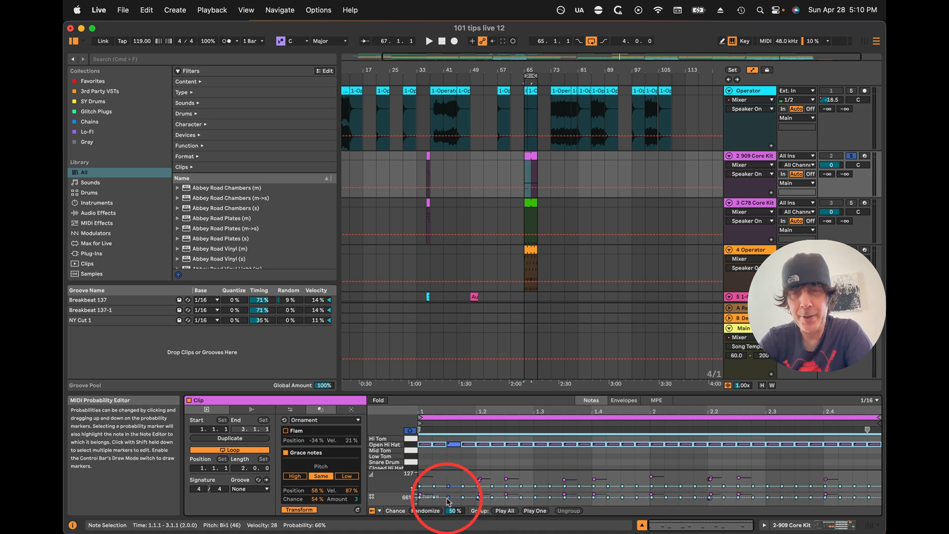
key("space")
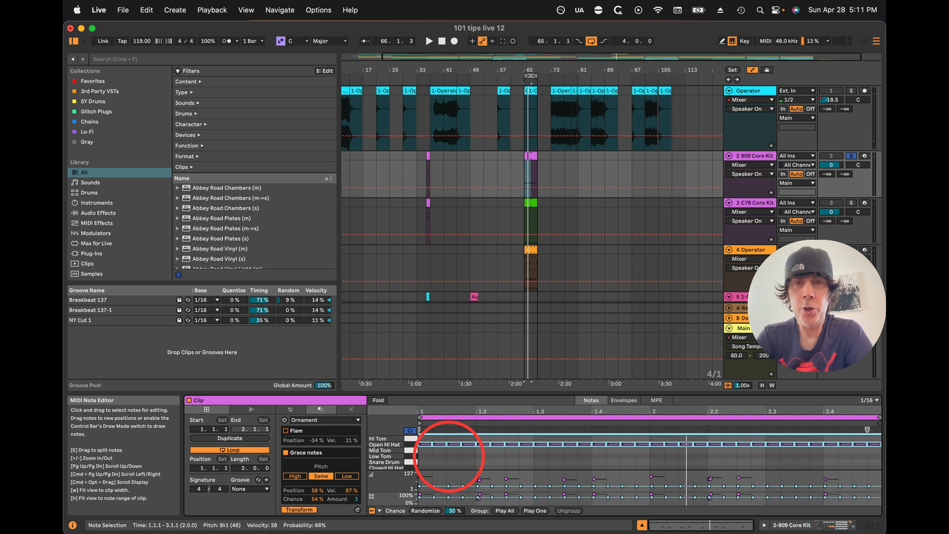
Step: Humanize the open hi-hat notes by 41 % during playback and assign the NY Cut 1 groove to the clip
left_click(290, 409)
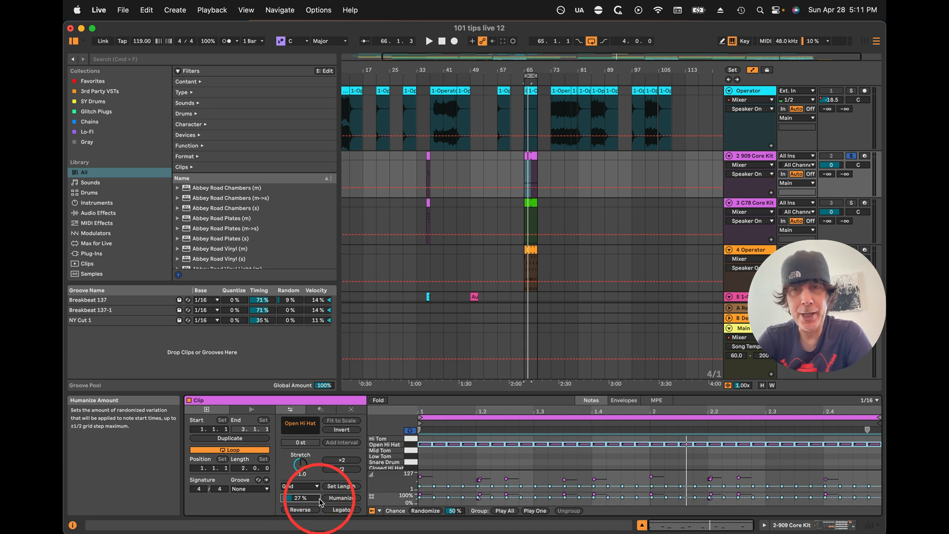
key("space")
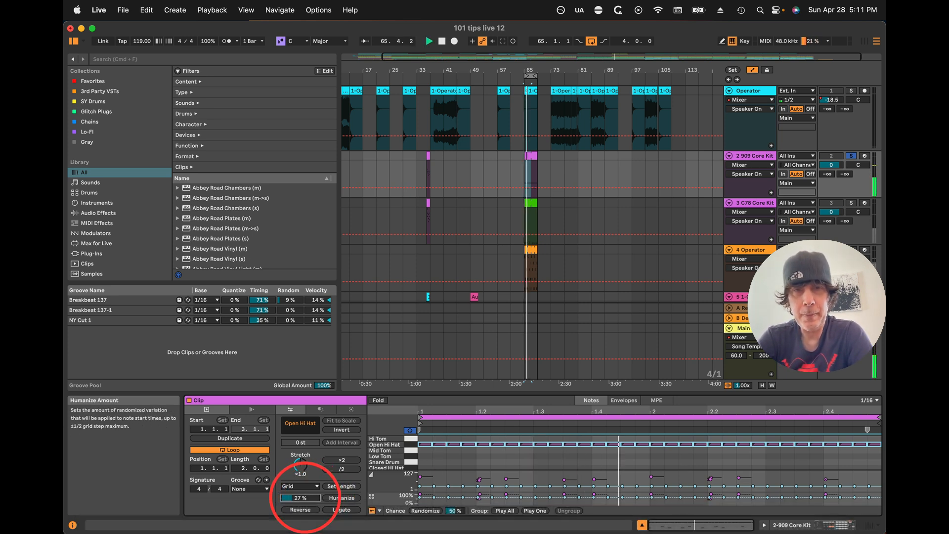
mouse_move(305, 498)
left_mouse_down()
mouse_move(305, 478)
mouse_move(306, 501)
left_mouse_up()
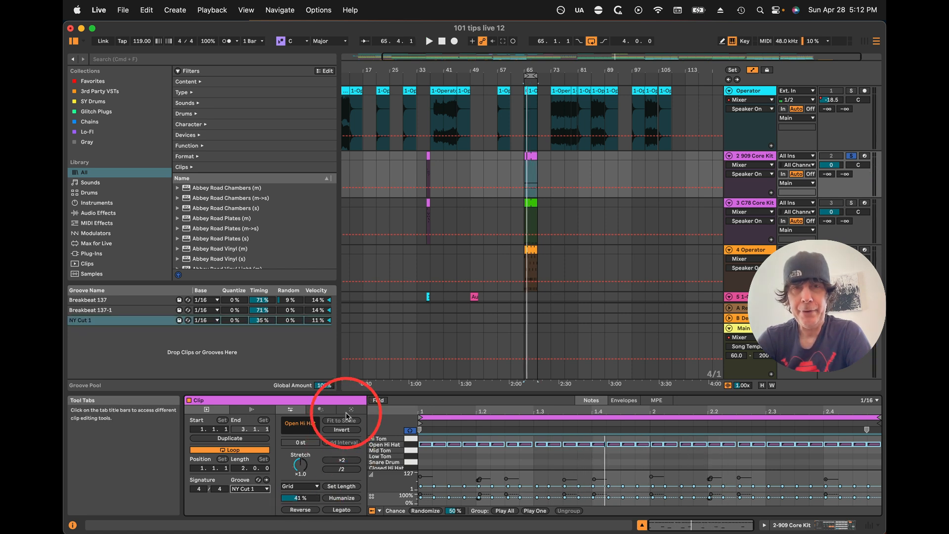
Step: Choose the Rhythm MIDI generator with Closed Hi Hat as its target sound
left_click(349, 412)
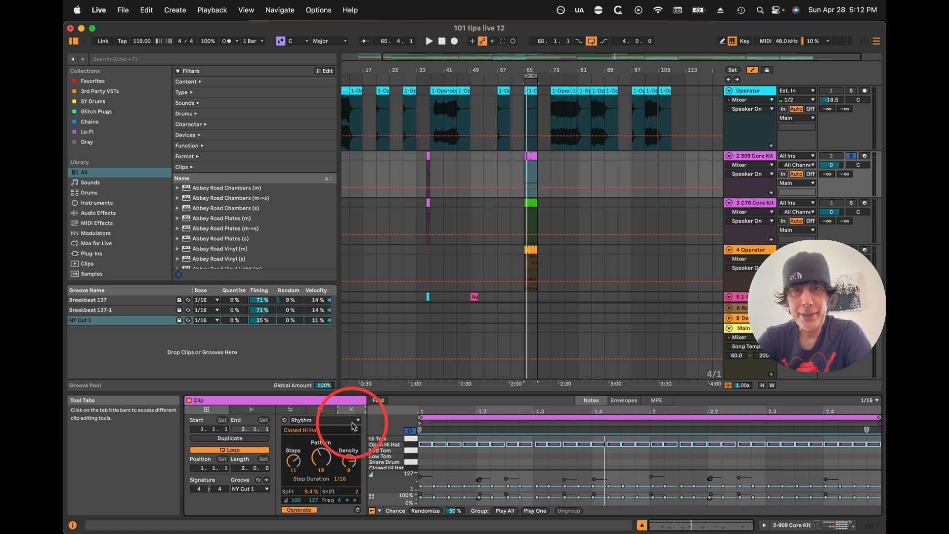
left_click(311, 420)
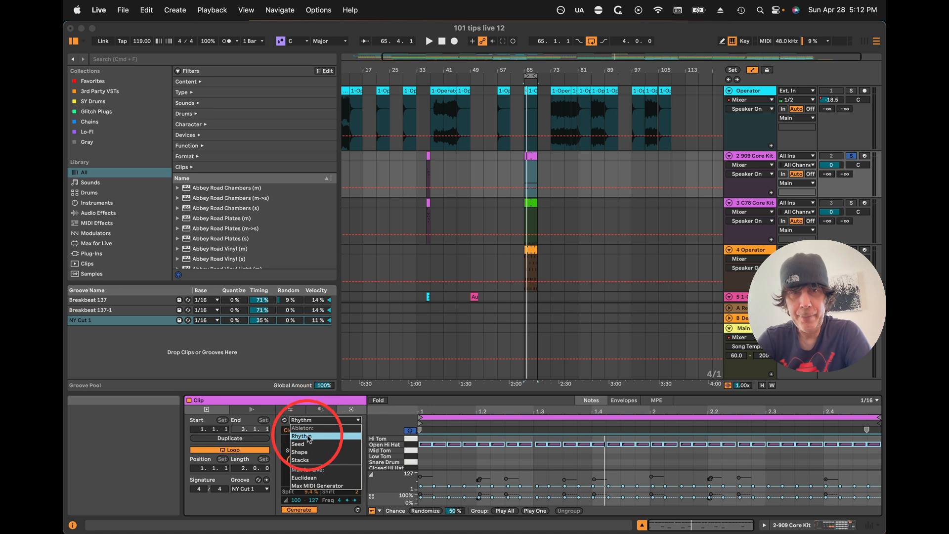
left_click(316, 441)
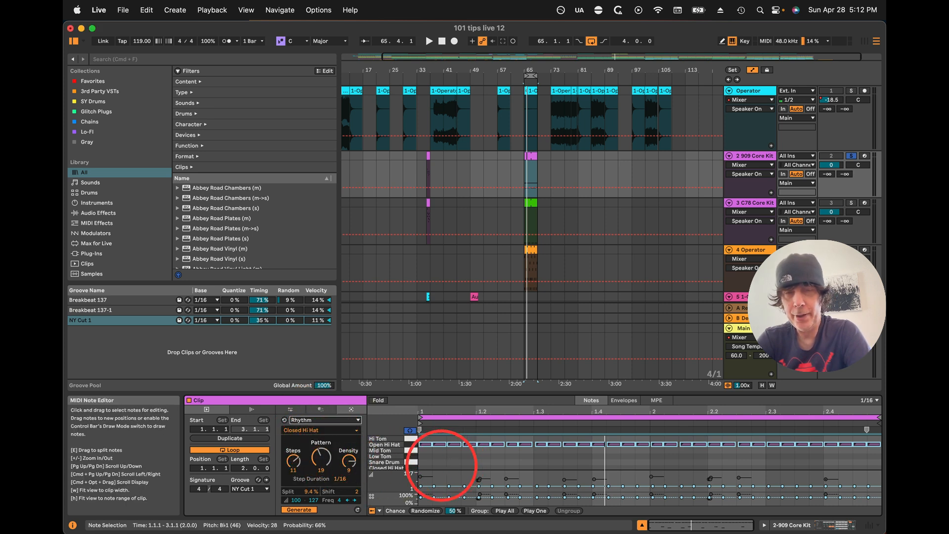
scroll(451, 466, "down", 3)
scroll(452, 466, "up", 3)
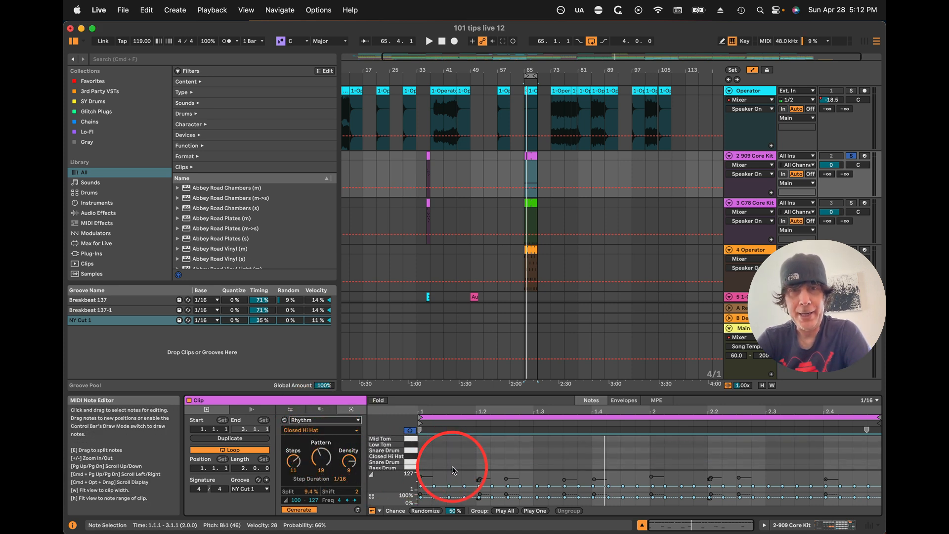
left_click(340, 421)
left_click(304, 435)
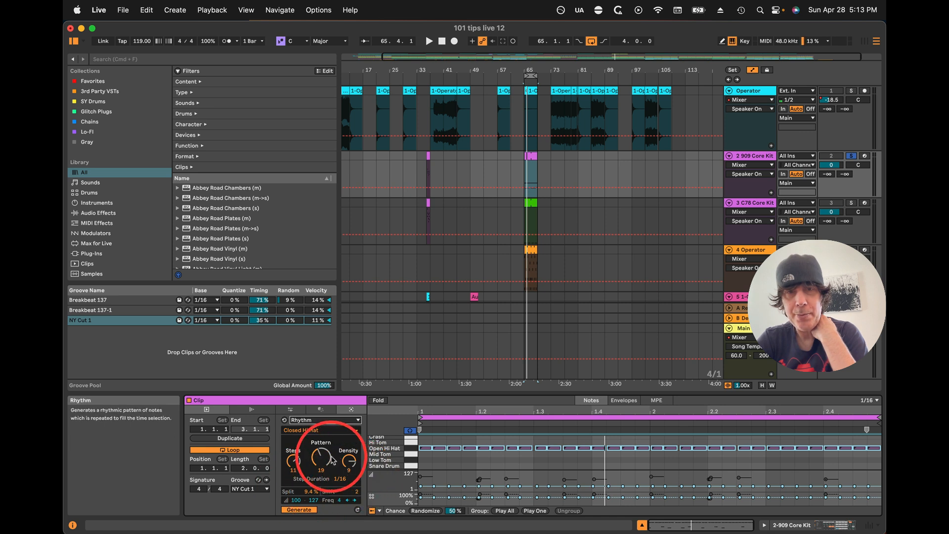
Step: Generate a closed hi-hat rhythm with pattern 3 and density 7 while the loop plays
key("space")
left_click_drag(326, 458, 294, 462)
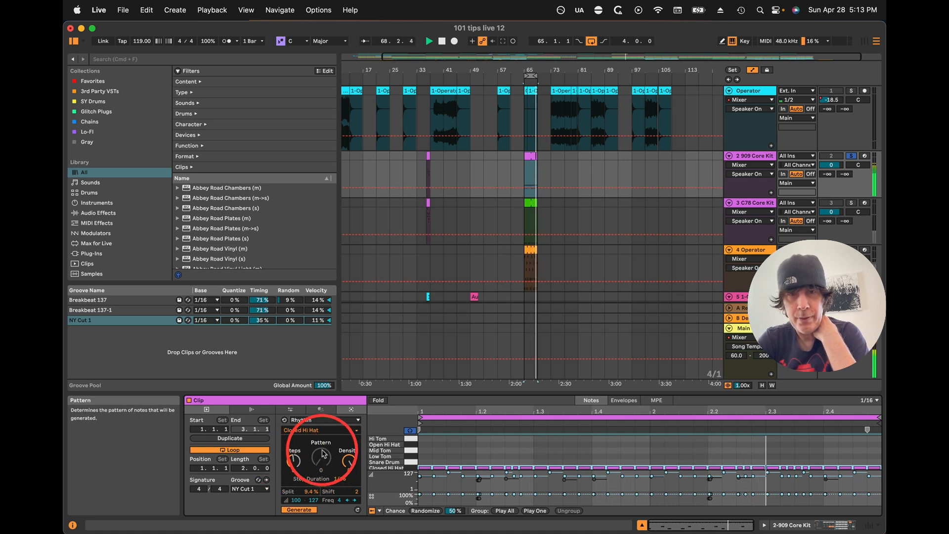
left_click_drag(346, 463, 323, 458)
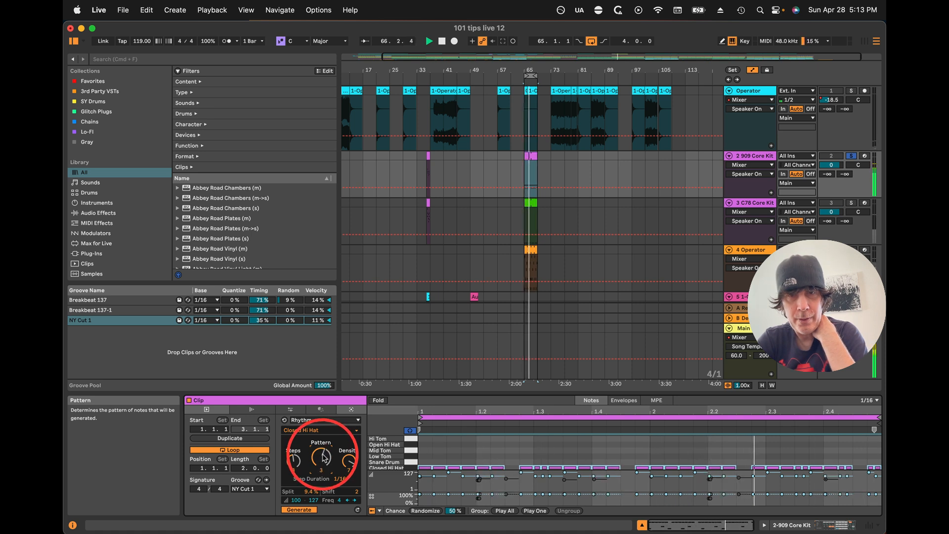
Step: Ramp the velocities of the closed hi-hats between 1.3.1 and 2.1.1 from 7 to 100 and play the loop
left_click_drag(538, 438, 647, 469)
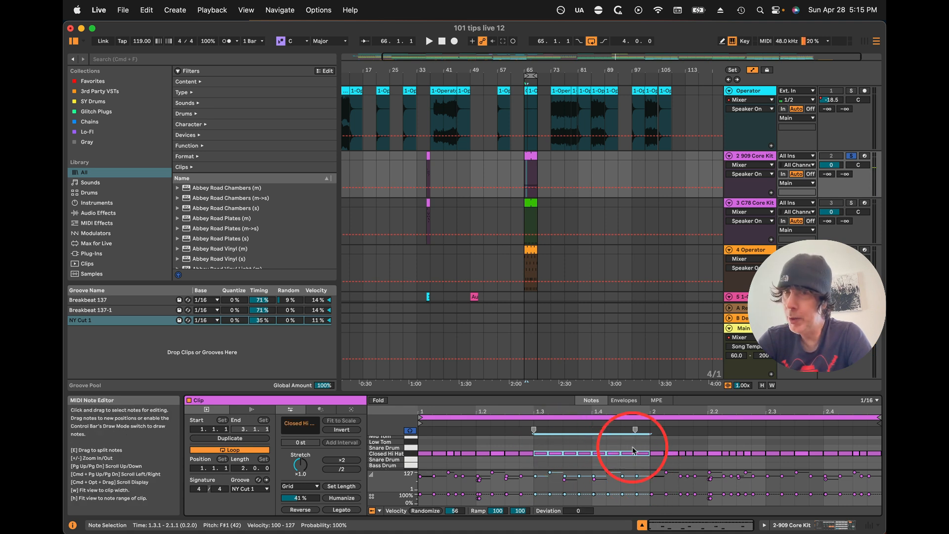
left_click(381, 482)
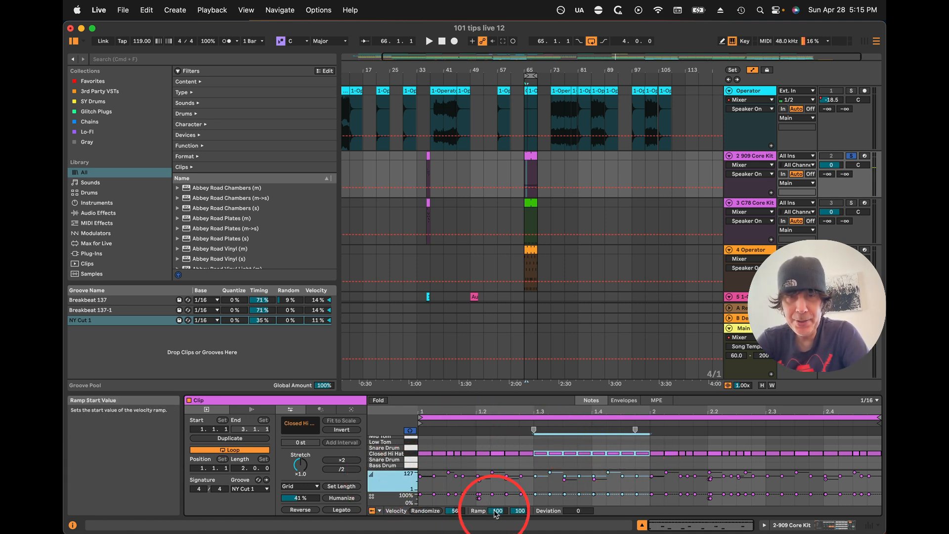
left_click_drag(495, 513, 497, 515)
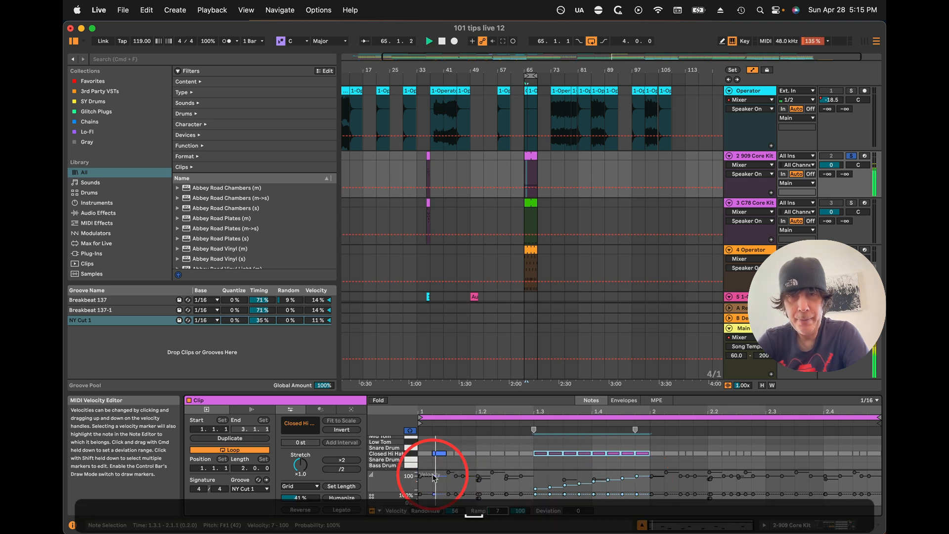
key("space")
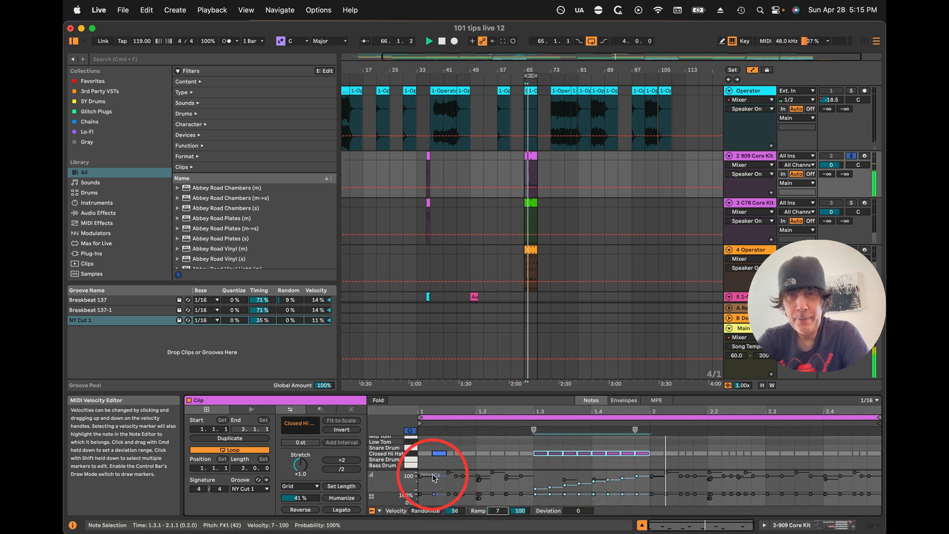
key("space")
Step: Change the closed hi-hats' velocity ramp to fall from 127 to 26 and play the loop
left_click_drag(496, 511, 496, 510)
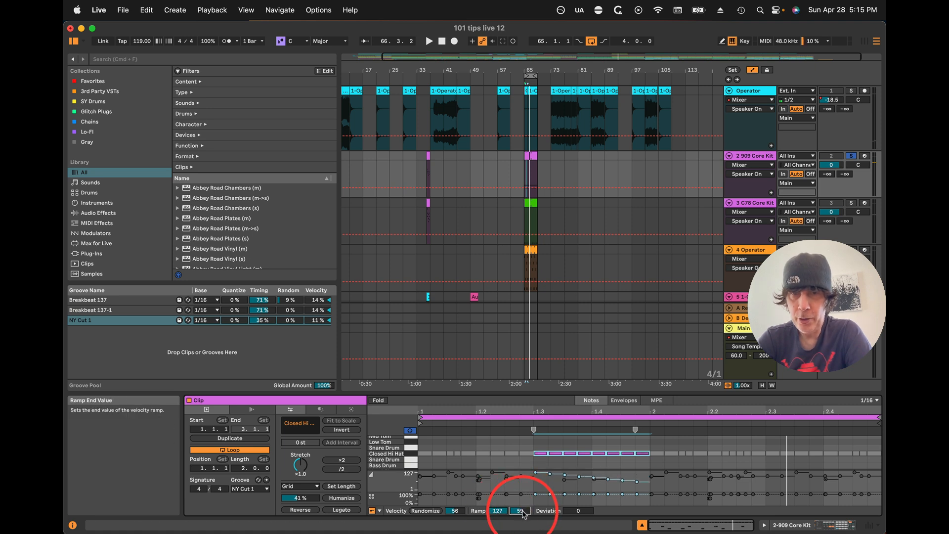
key("space")
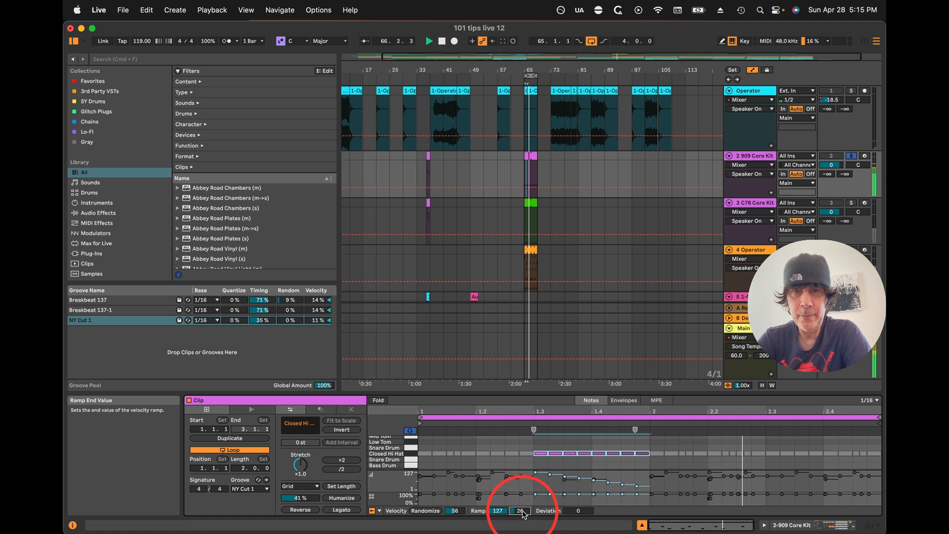
key("space")
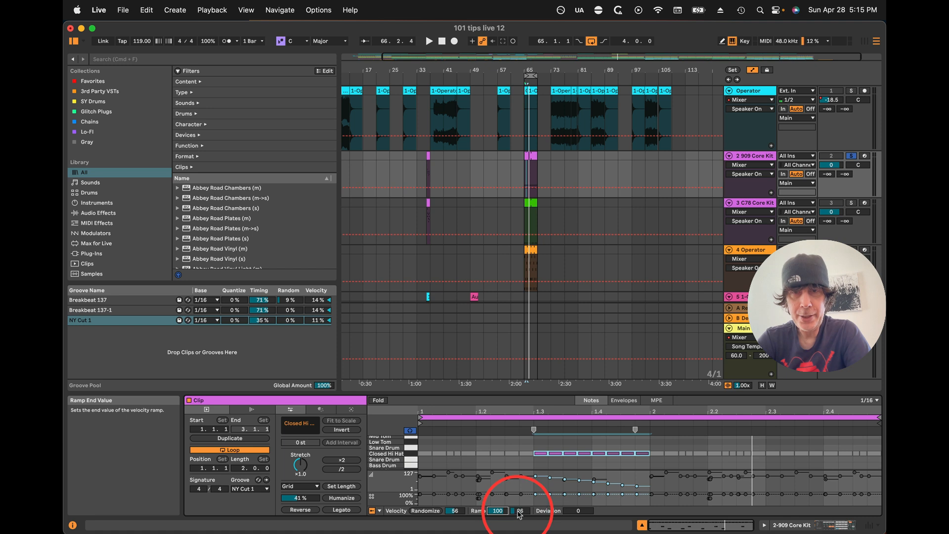
Step: Level the velocity ramp at 100 from start to end, then select all closed hi-hats in both bars and play them
left_click_drag(519, 515, 525, 515)
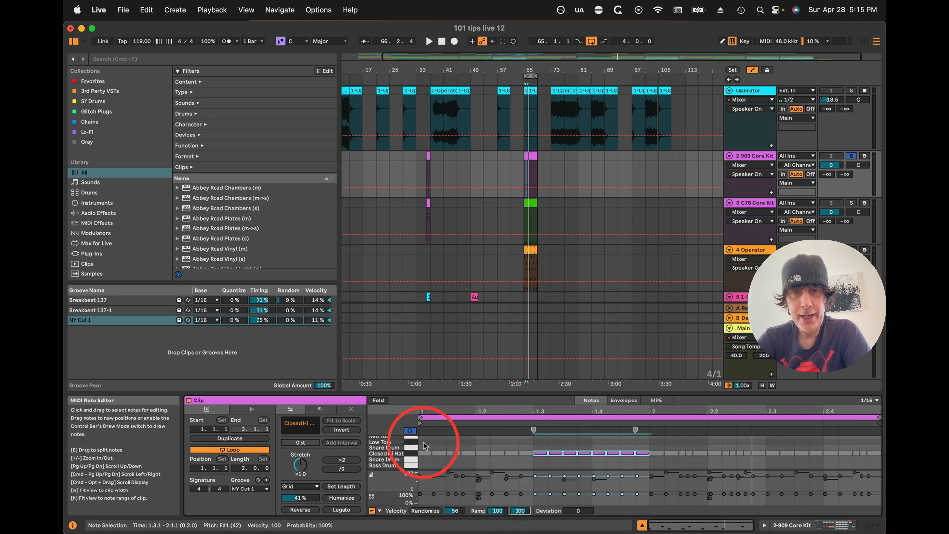
left_click_drag(424, 443, 873, 451)
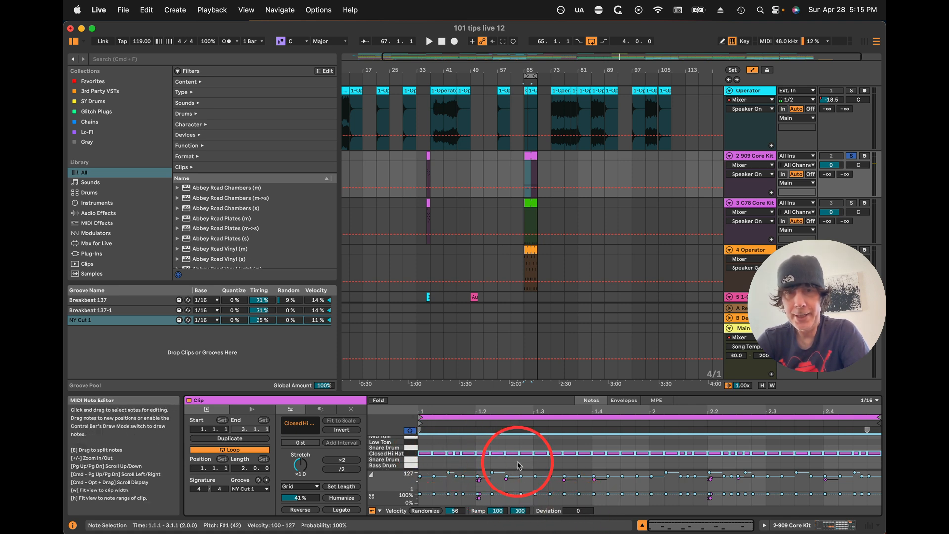
key("space")
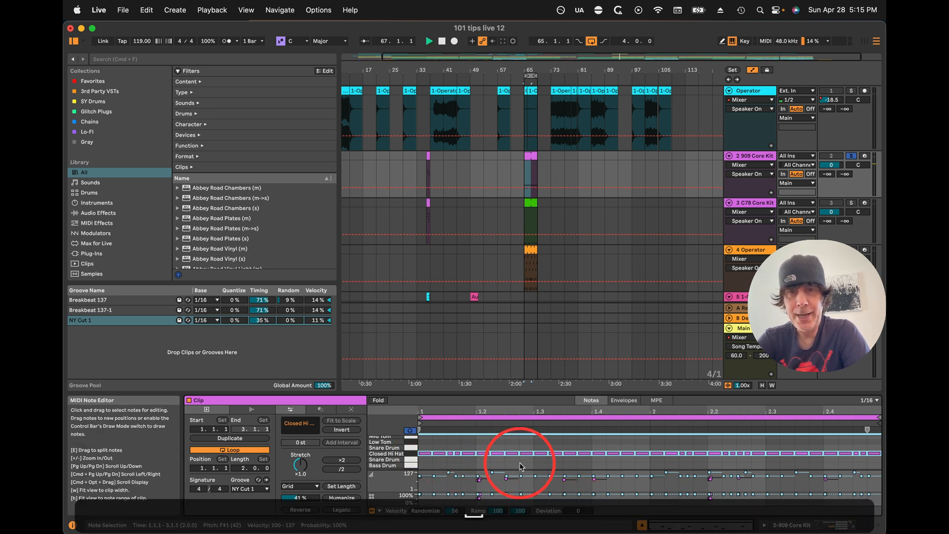
Step: Apply a random velocity deviation of +22 to the selected closed hi-hats while the loop plays
right_click(577, 511)
left_click(589, 515)
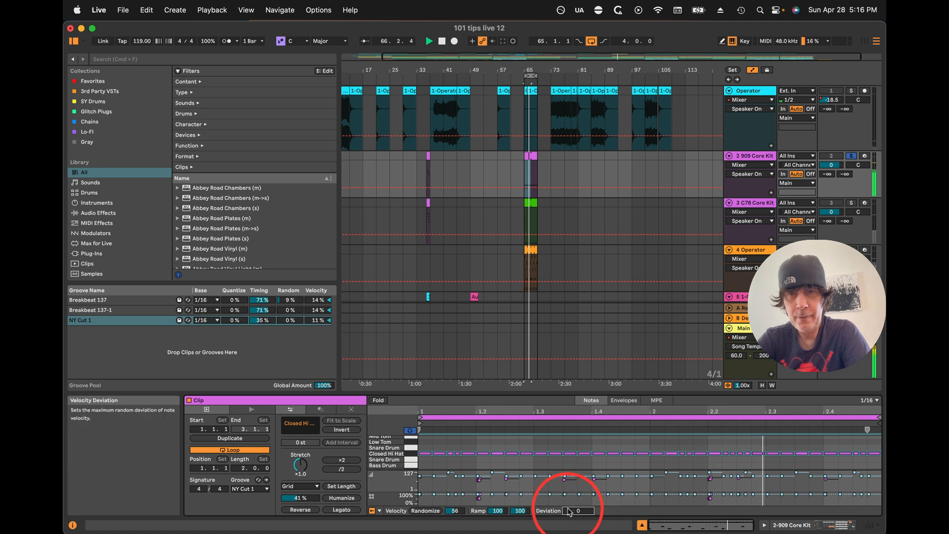
left_click_drag(573, 510, 574, 513)
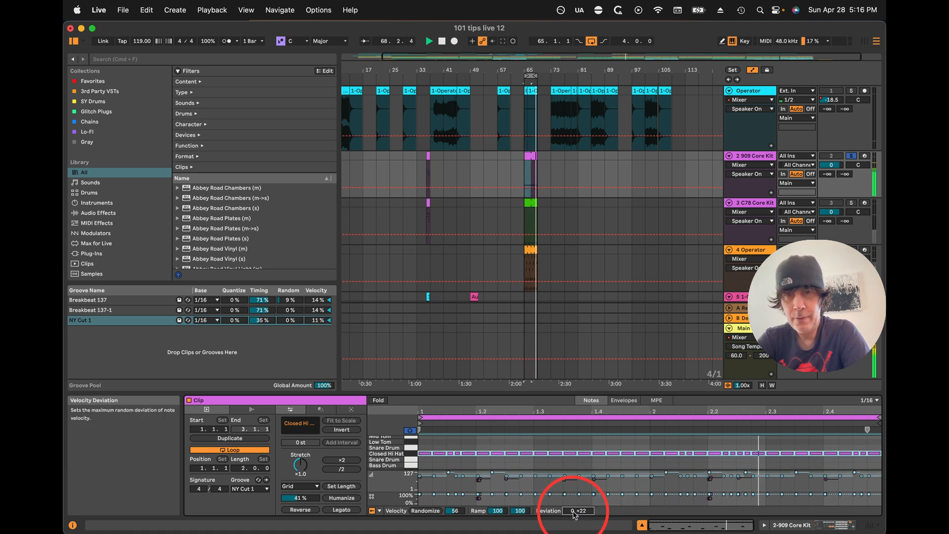
mouse_move(584, 512)
left_mouse_down()
mouse_move(583, 524)
mouse_move(584, 512)
left_mouse_up()
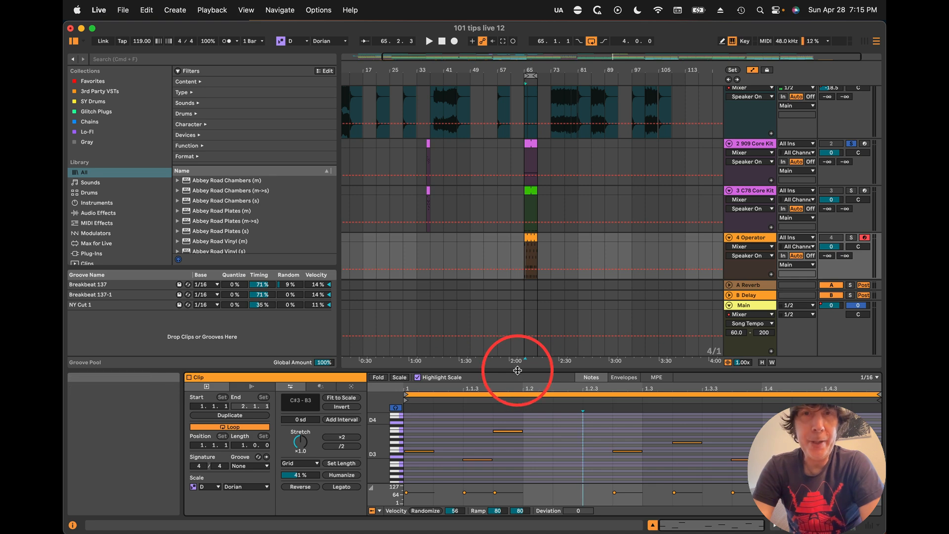
Step: Enlarge the note editor of the orange Operator clip and audition notes from the computer keyboard, lowering its octave range
left_click_drag(517, 370, 502, 249)
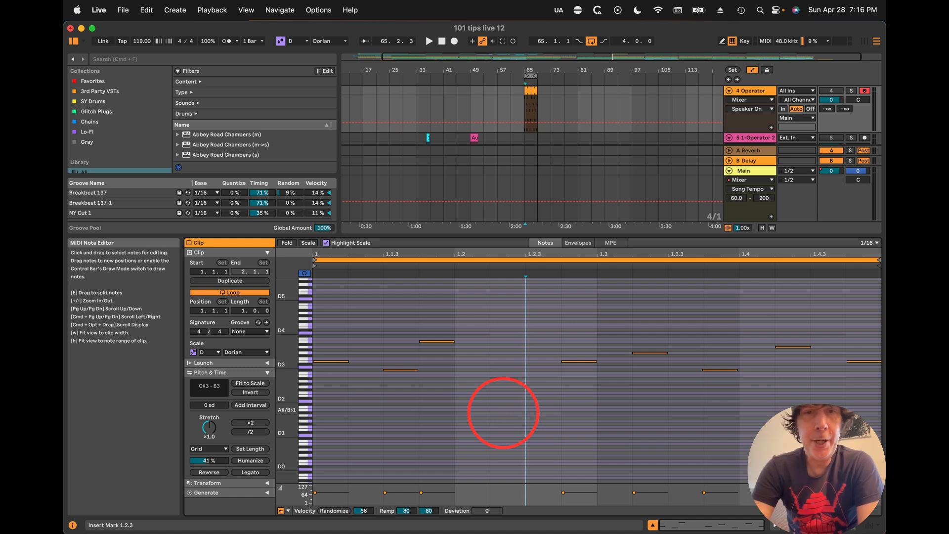
key("j")
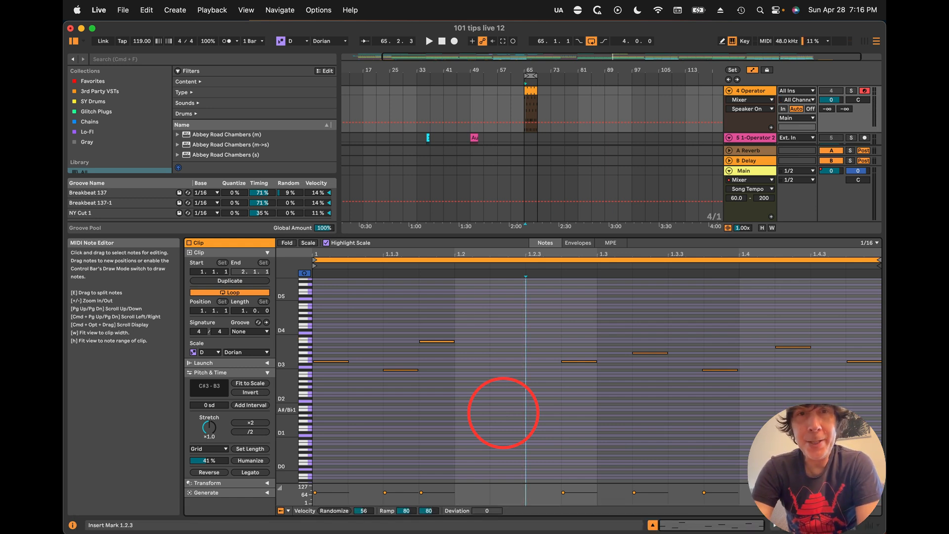
key("j")
key("z")
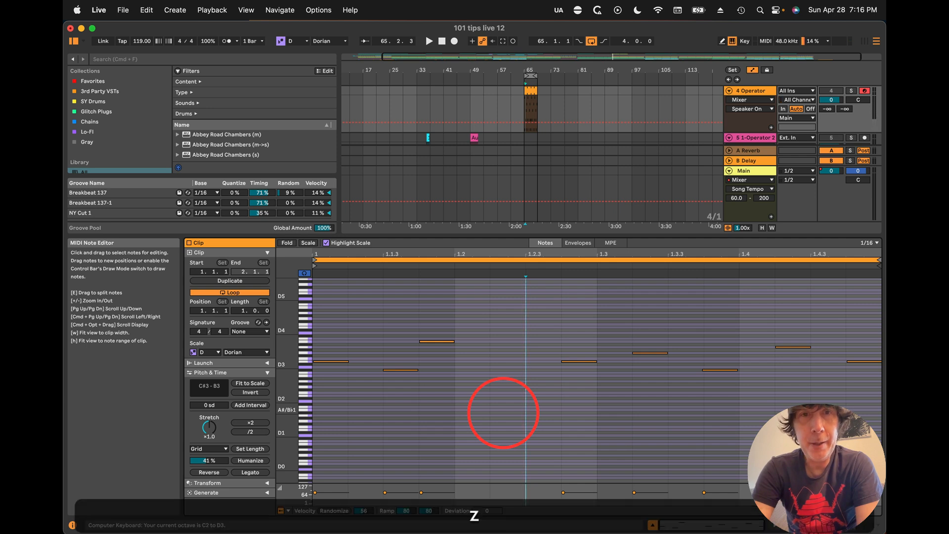
key("z")
key("j")
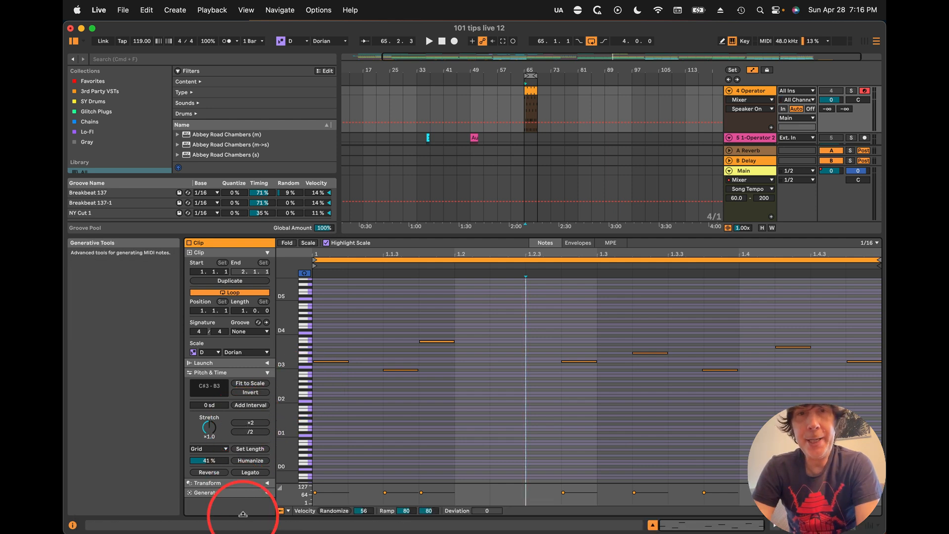
Step: Try an A#3 note at 1.2.2, delete it, and add a C#4 note with velocity 80 there instead
double_click(496, 345)
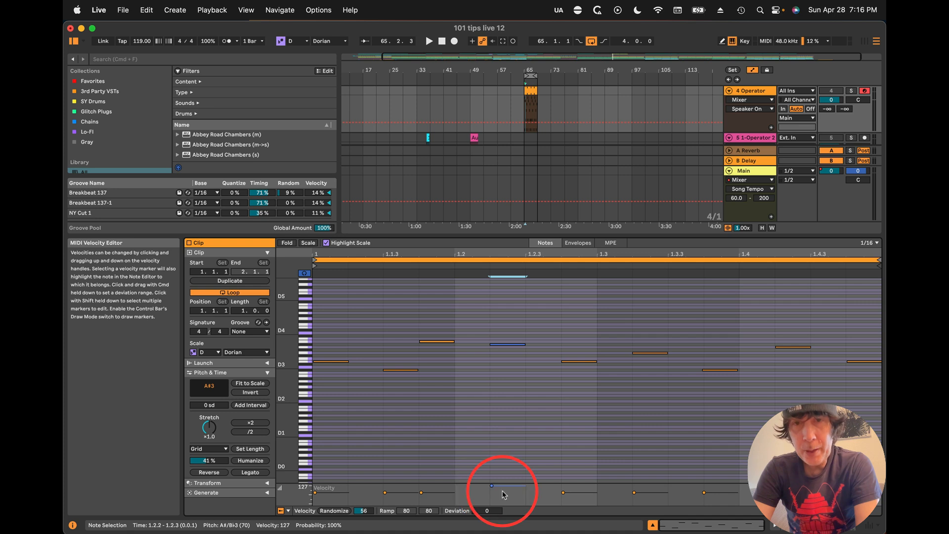
double_click(502, 345)
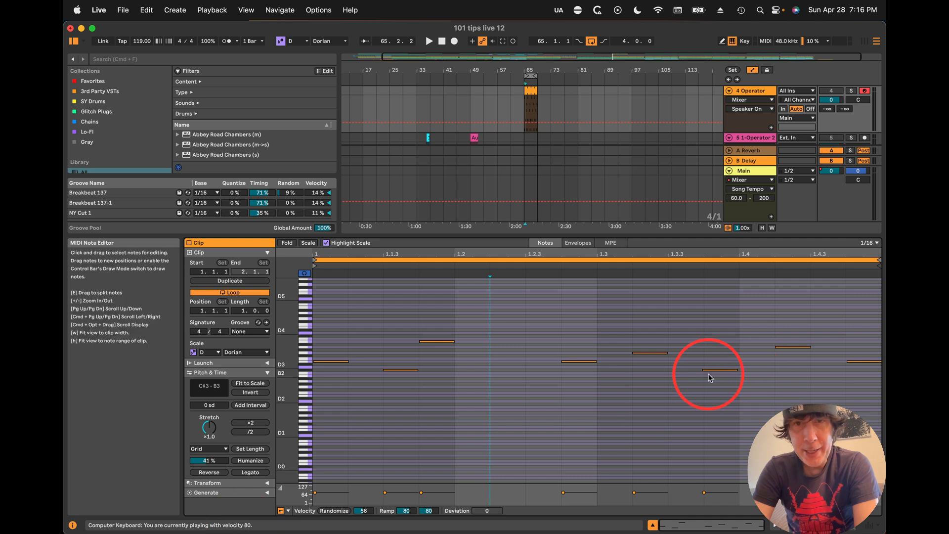
double_click(519, 337)
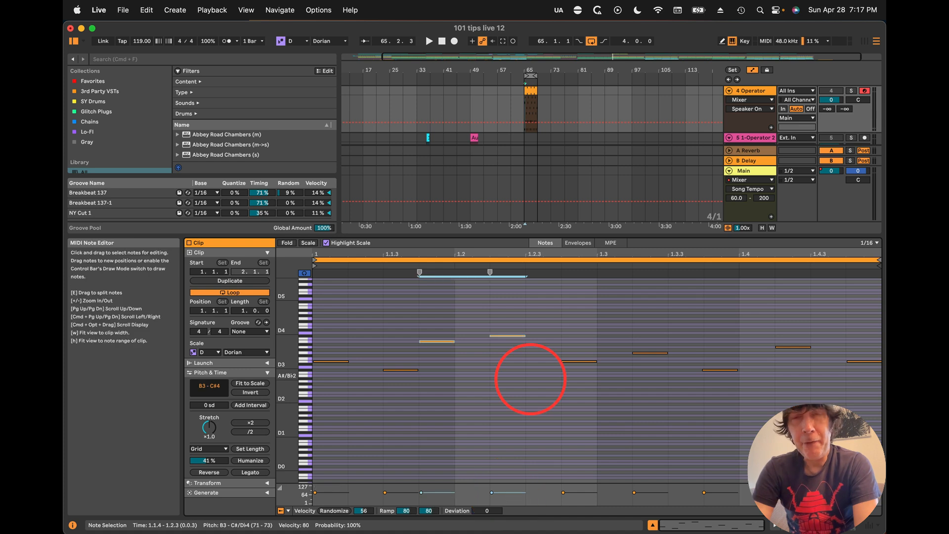
Step: Nudge the selected B3 and C#4 notes later along the grid and move them back to their starting positions
key("Right")
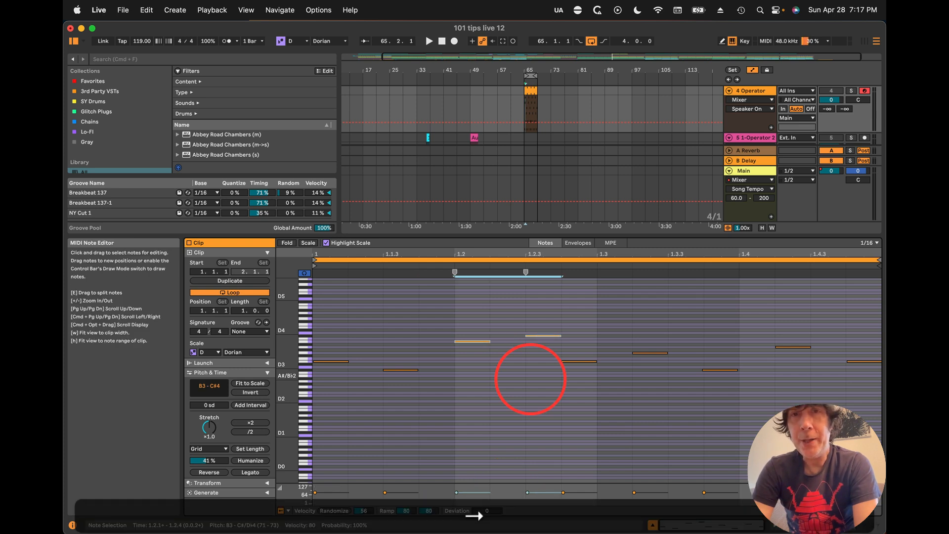
key("Right")
key("Left")
key("Left")
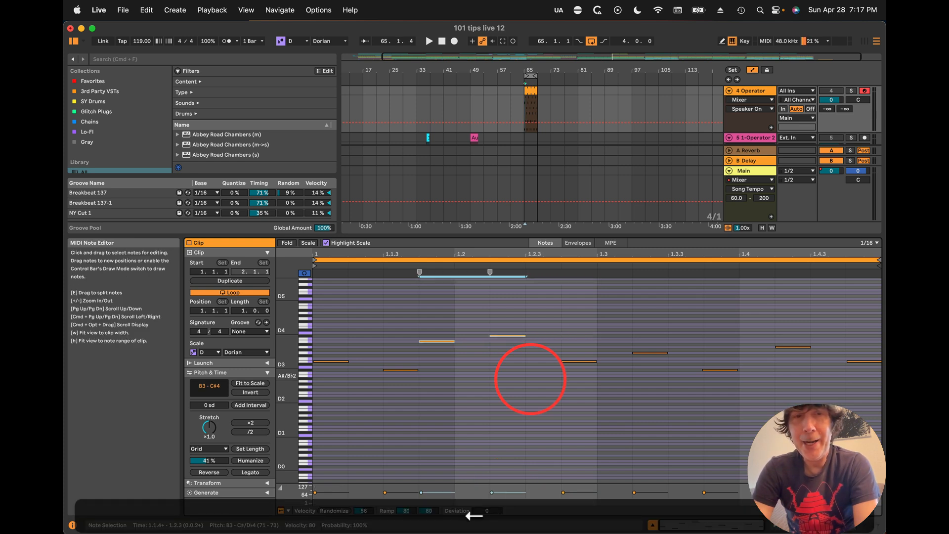
Step: Lengthen the selected B3 and C#4 notes by two grid steps, then shorten them back to their original length
key("shift+Right")
key("shift+Right")
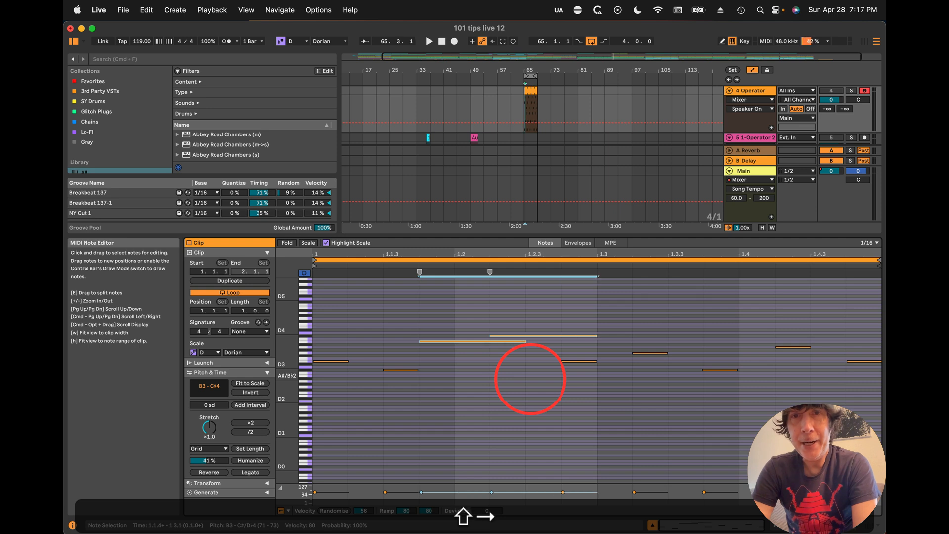
key("shift+Left")
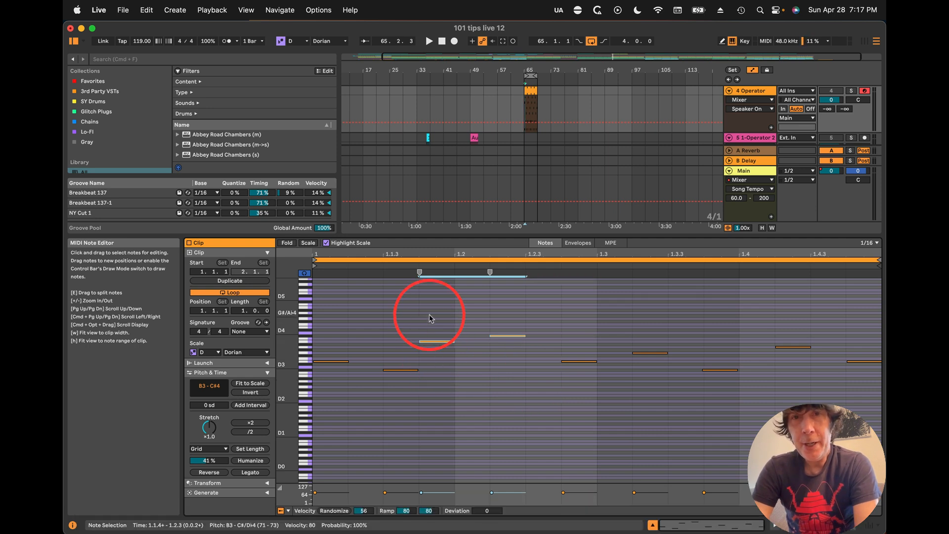
Step: Try transposing the selected B3 and C#4 notes up and down by octaves, returning them to their original pitch
key("shift")
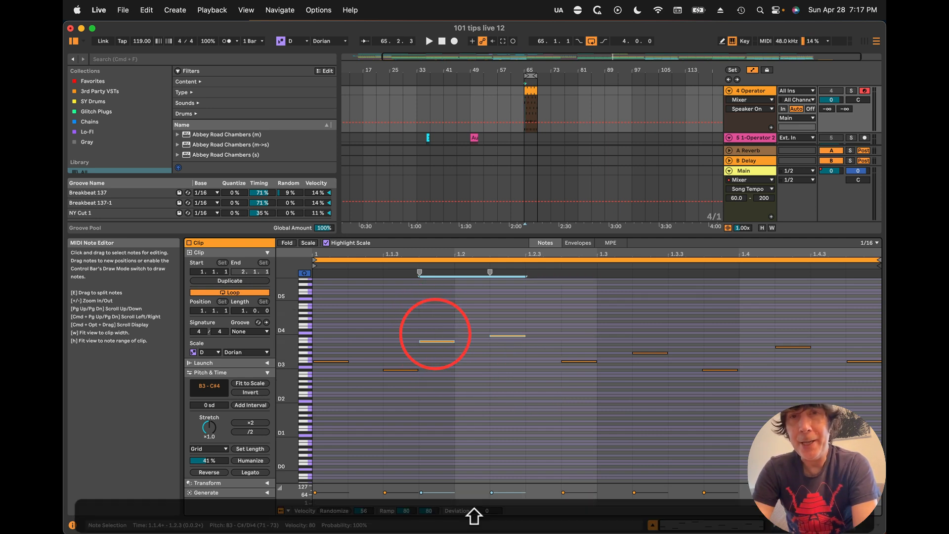
key("shift+Up")
key("shift+Down")
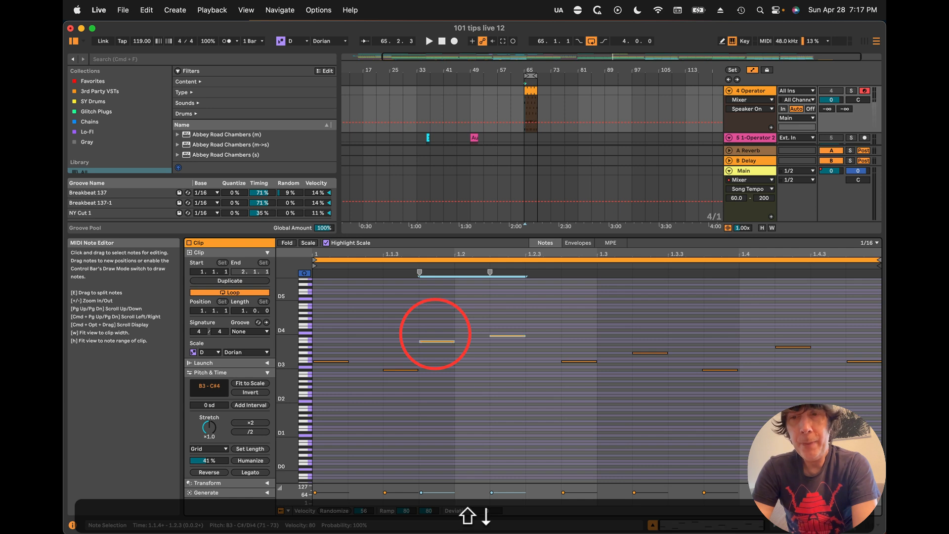
key("shift+Down")
key("shift+Down")
key("shift+Up")
key("shift+Up")
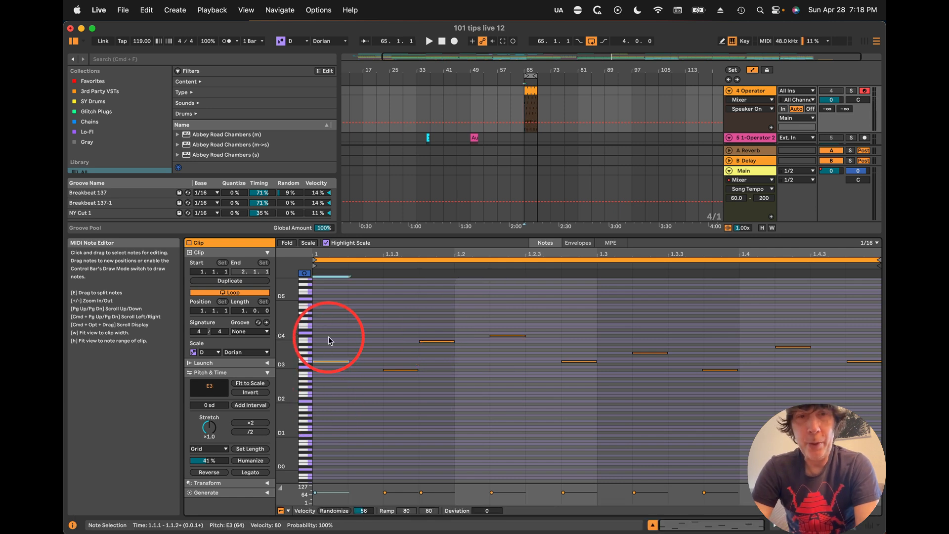
Step: Step the selection from the first E3 note forward through the clip's notes and back again, one note at a time
key("alt")
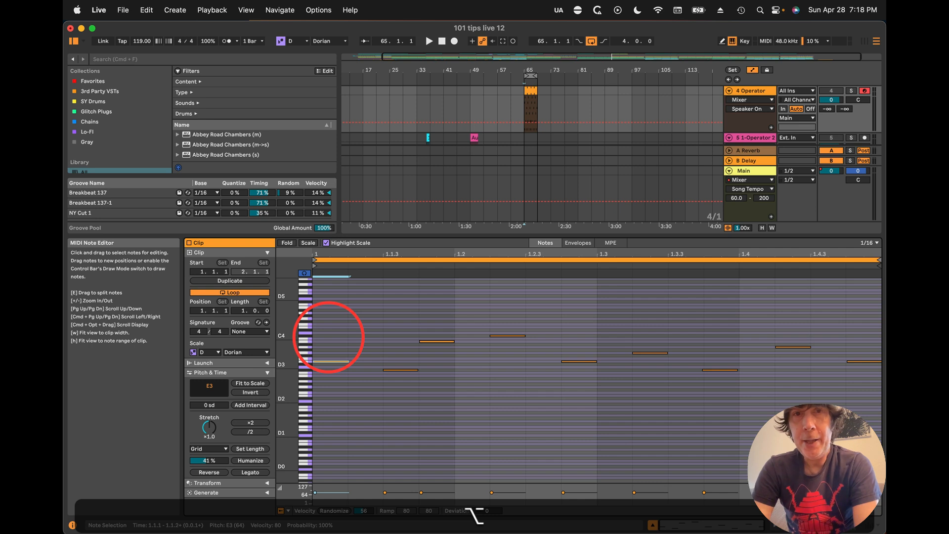
key("alt+Up")
key("alt+Up")
key("alt+Up")
key("alt+Up")
key("alt+Up")
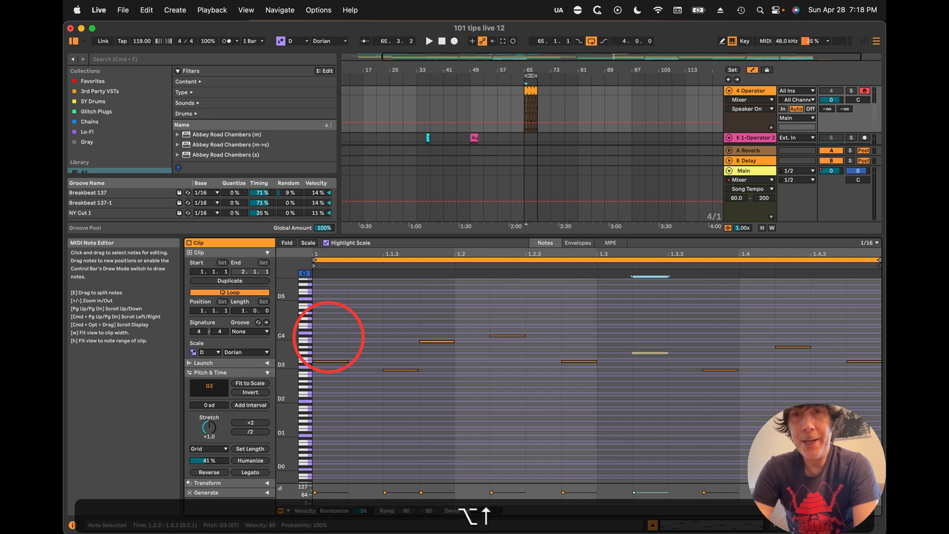
key("alt+Up")
key("alt+Up")
key("alt+Down")
key("alt+Down")
key("alt+Down")
key("alt+Down")
key("alt+Down")
key("alt+Down")
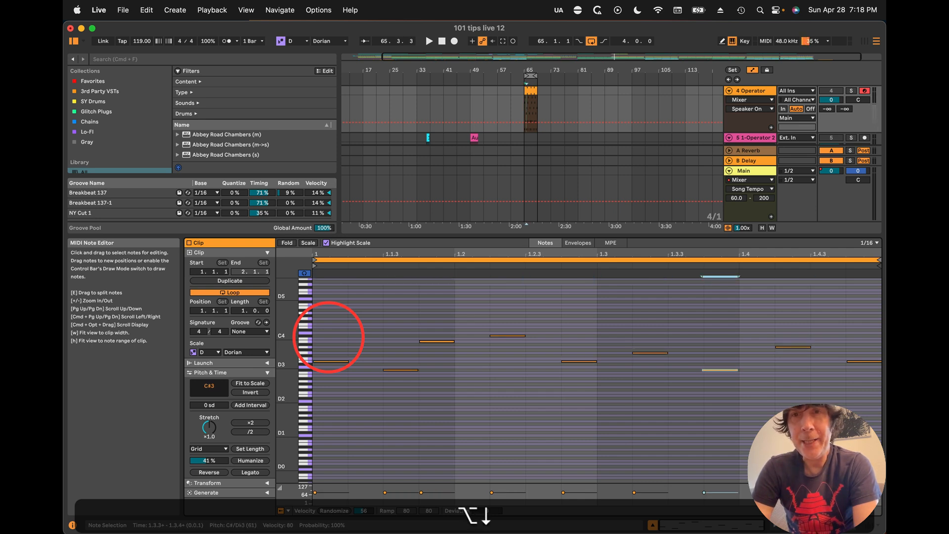
Step: Set the piano ruler's accidentals to be spelled as Flats (♭)
right_click(301, 357)
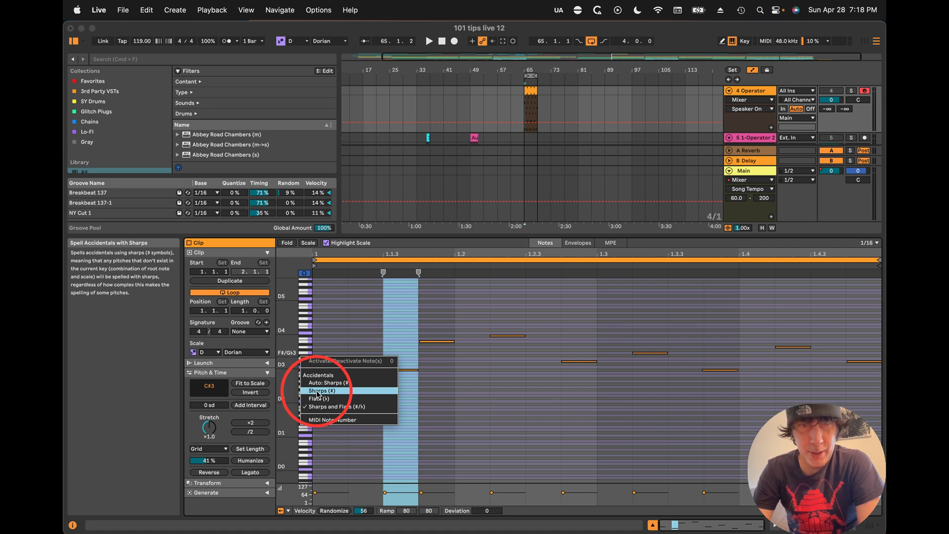
left_click(282, 358)
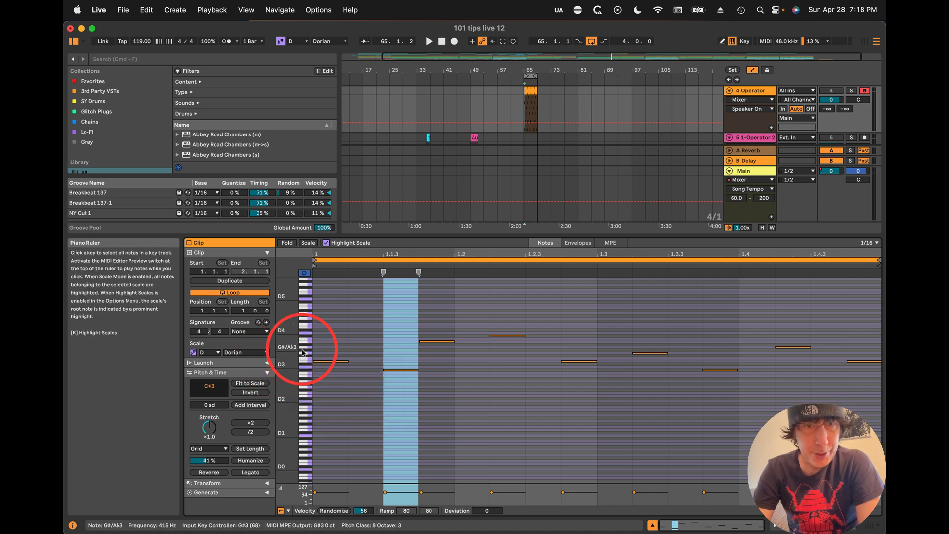
right_click(302, 329)
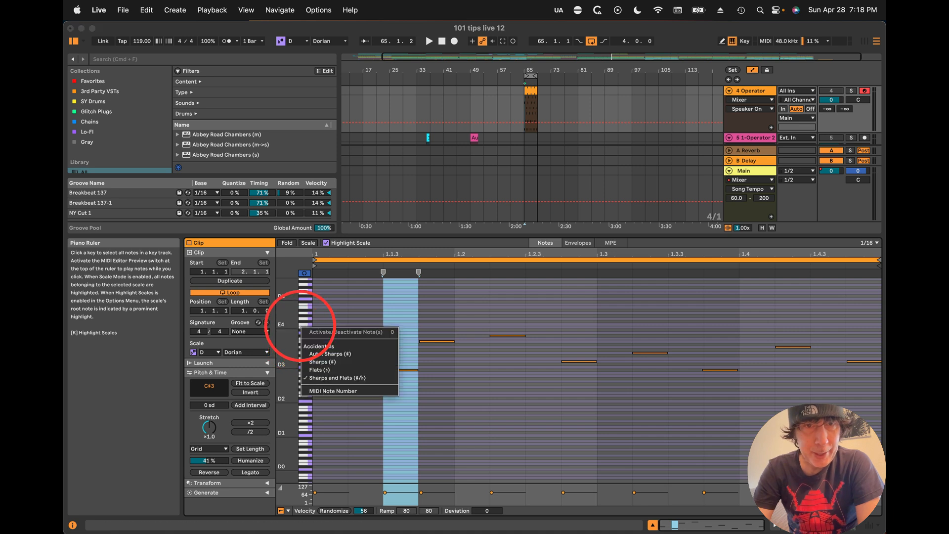
left_click(327, 370)
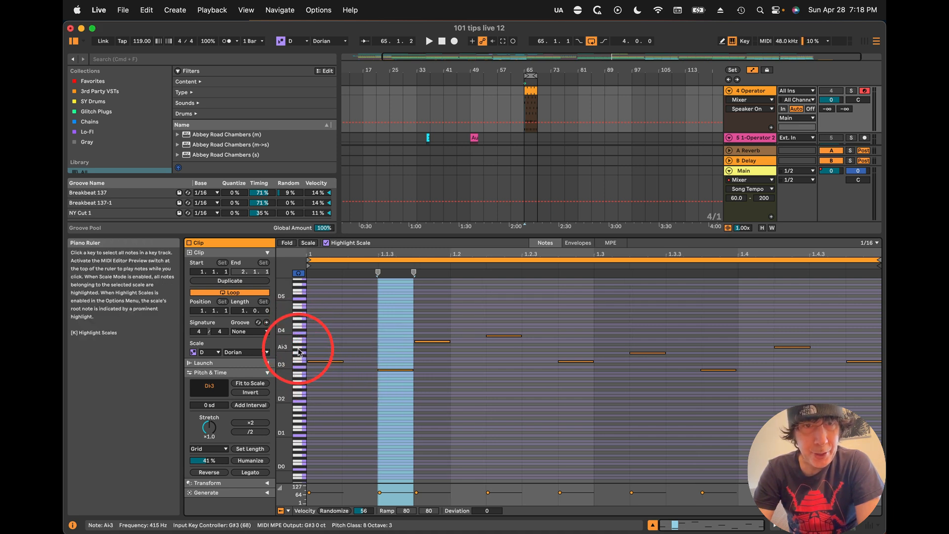